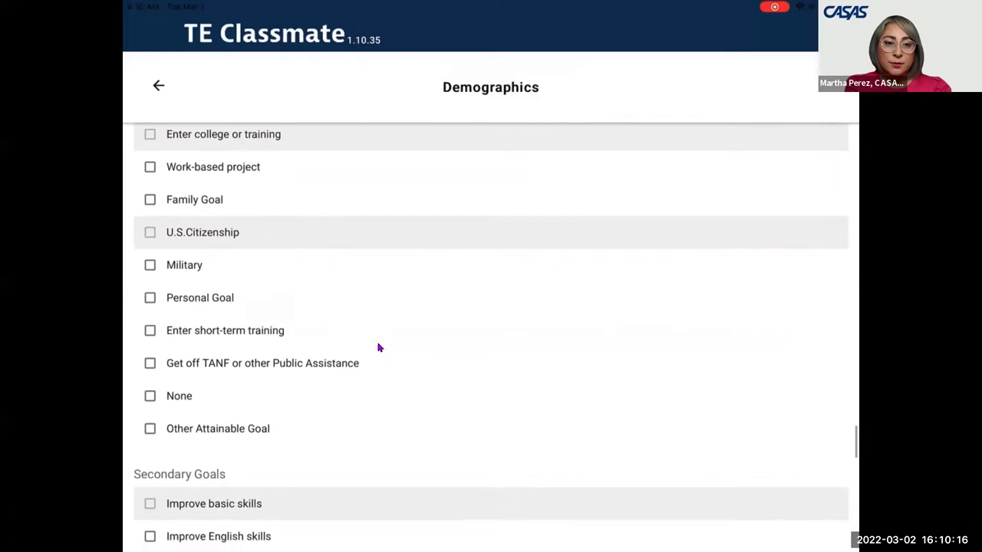
mouse_move(376, 344)
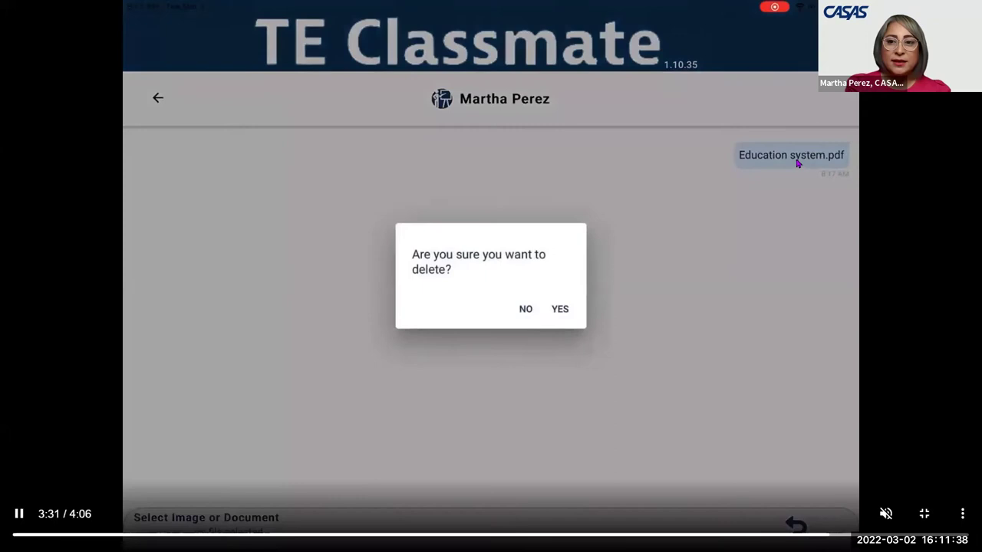
click(22, 524)
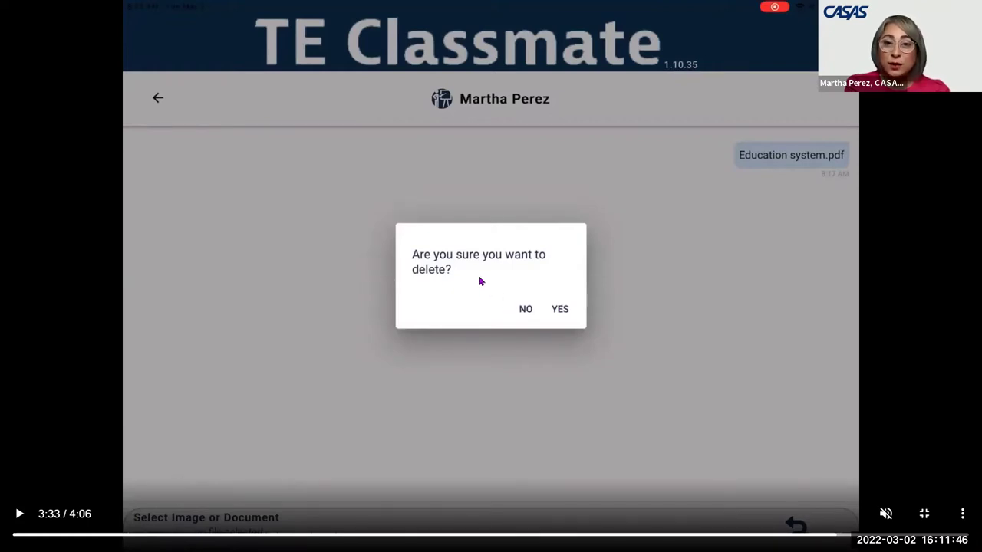
click(18, 514)
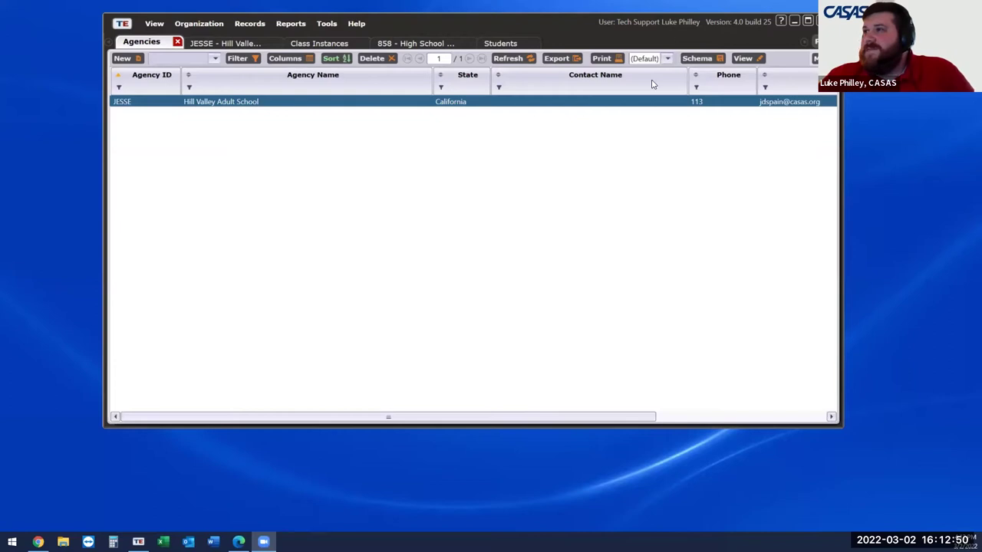
Review which student data fields are collected in the Student Portal demographic data collection settings and save them
drag(557, 20, 531, 72)
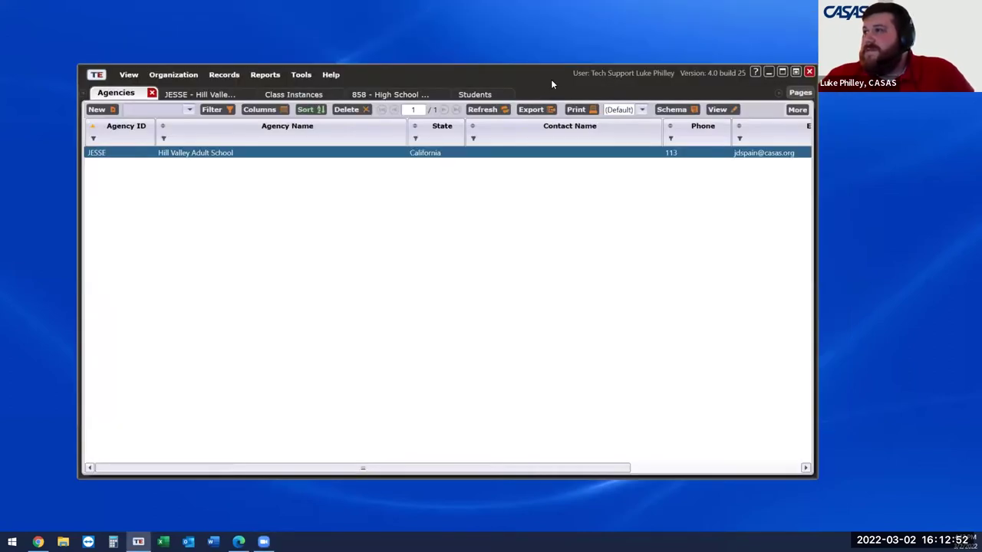
drag(361, 76, 362, 90)
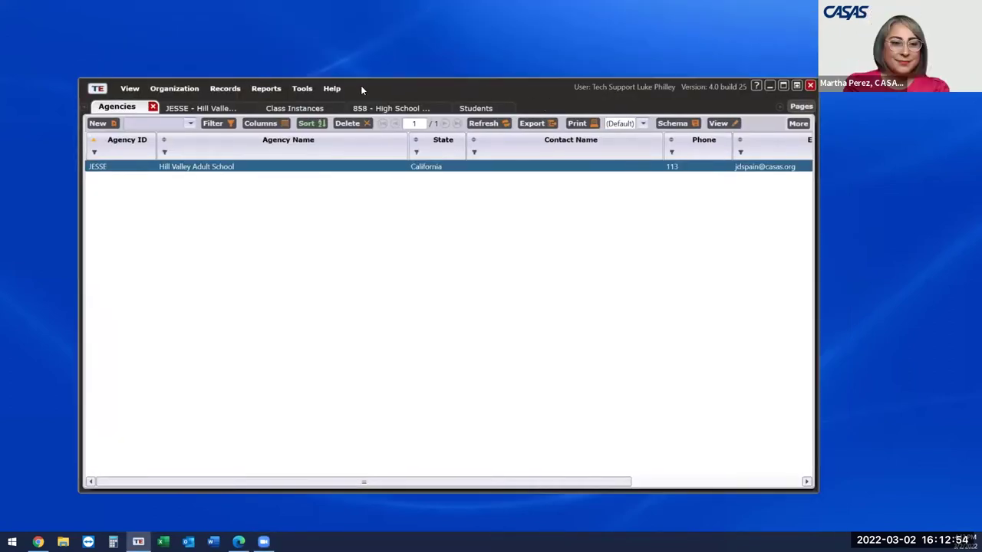
click(174, 89)
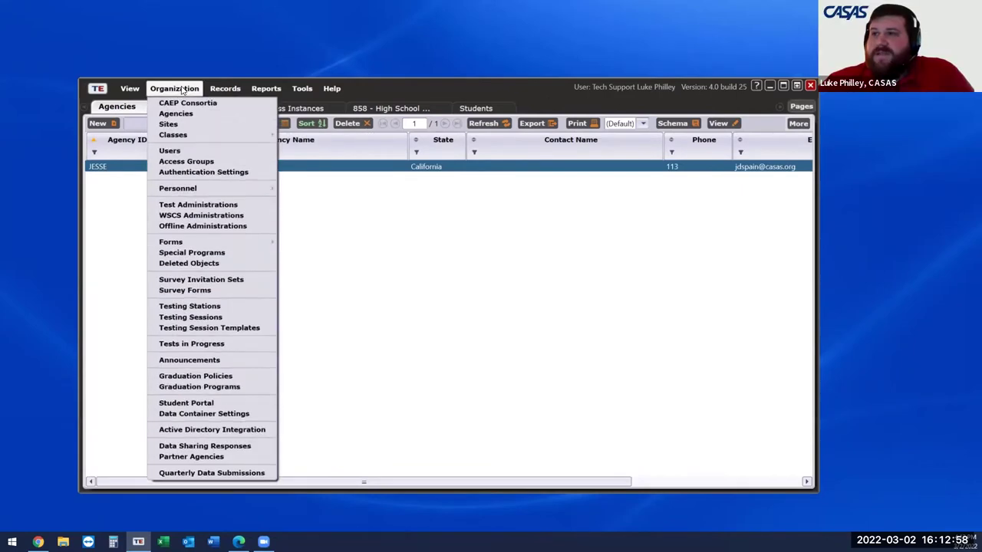
click(221, 405)
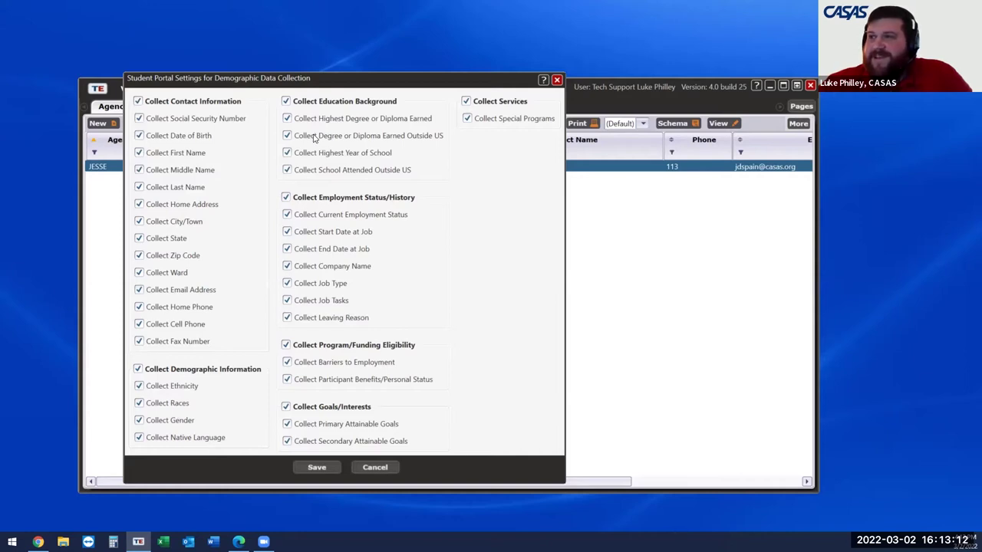
click(287, 119)
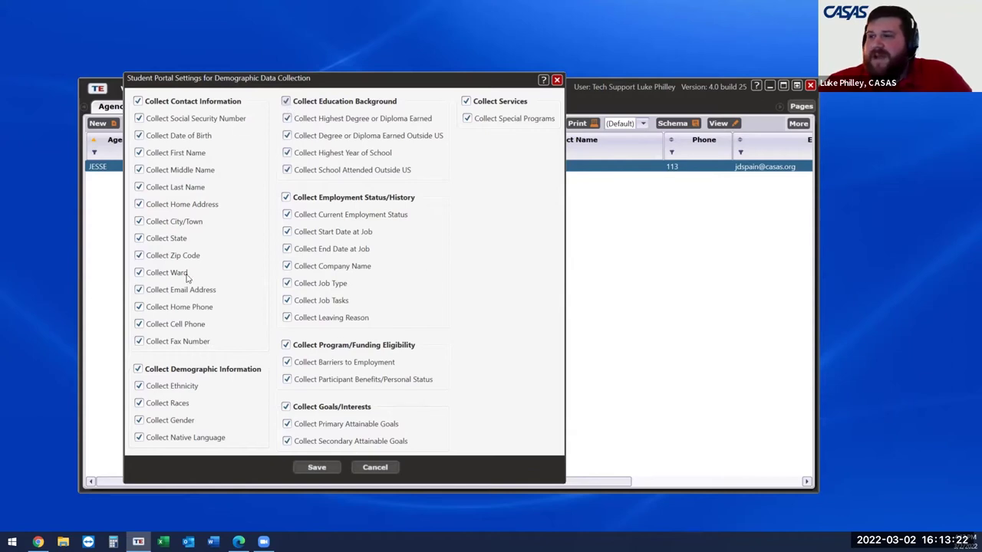
click(317, 467)
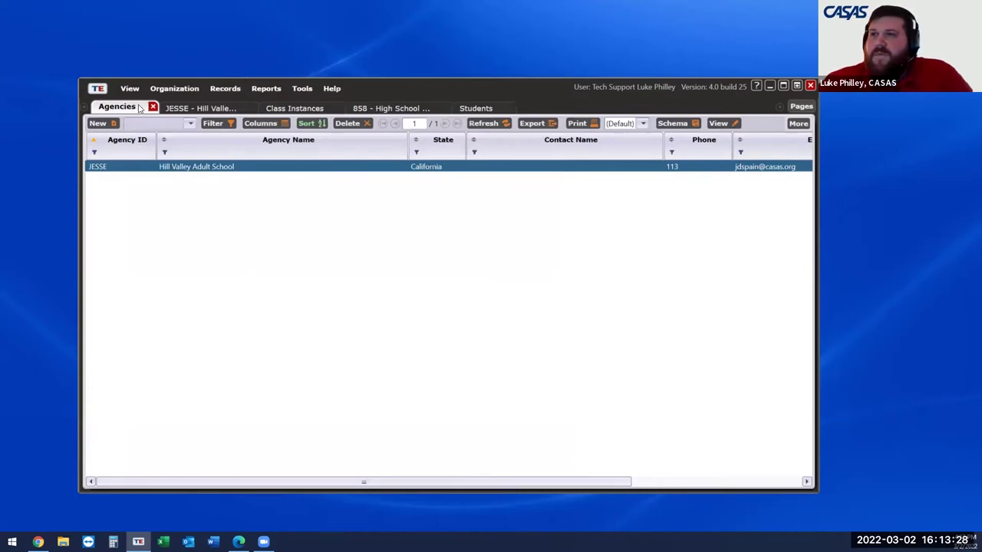
Open the Hill Valley Adult School agency record and review its CASAS Portal settings, including student registration and class selection
click(164, 91)
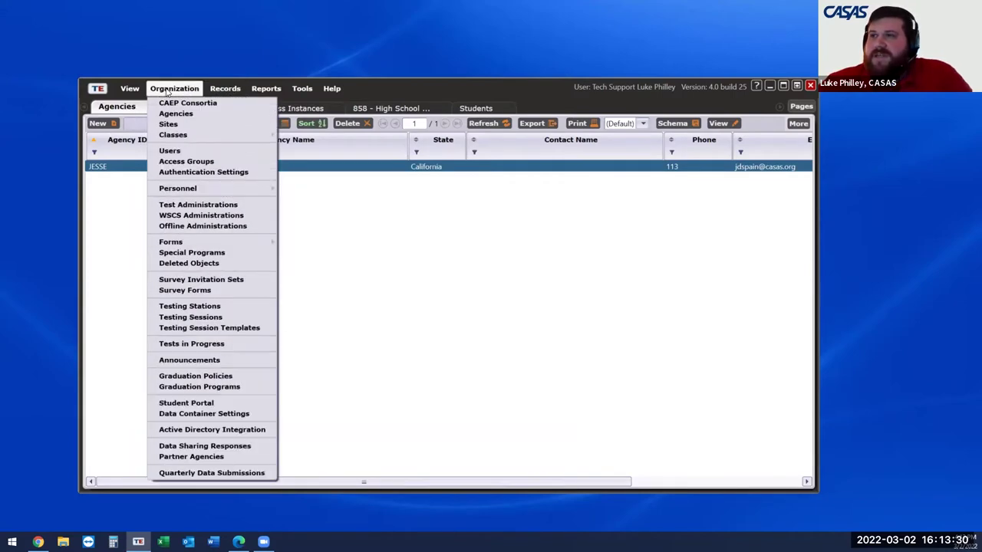
click(151, 112)
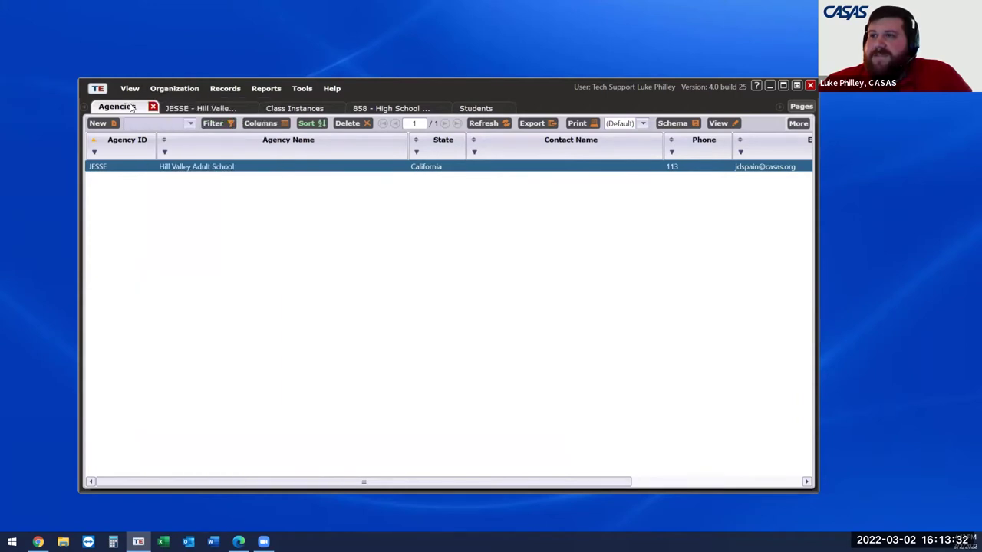
double_click(266, 168)
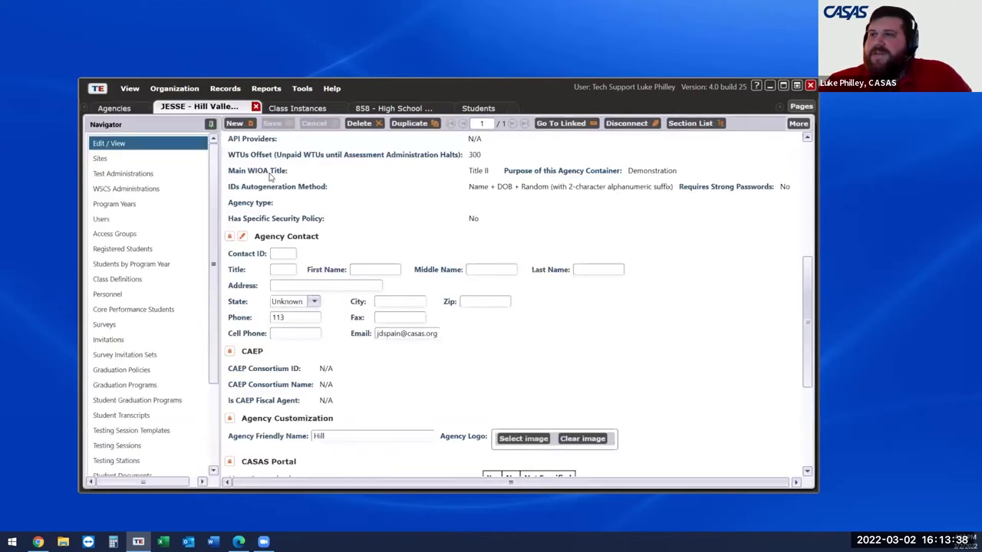
scroll(289, 195, down, 3)
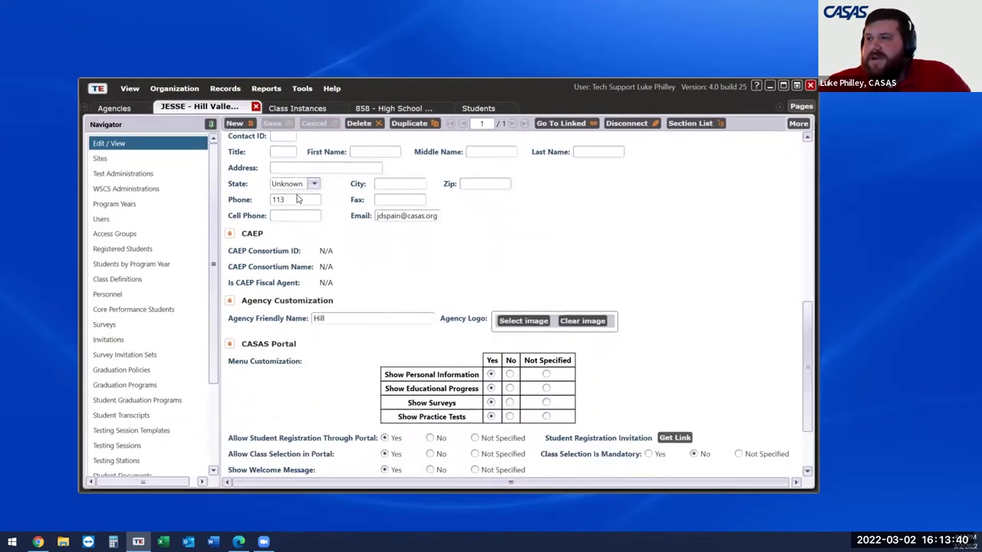
scroll(299, 199, down, 2)
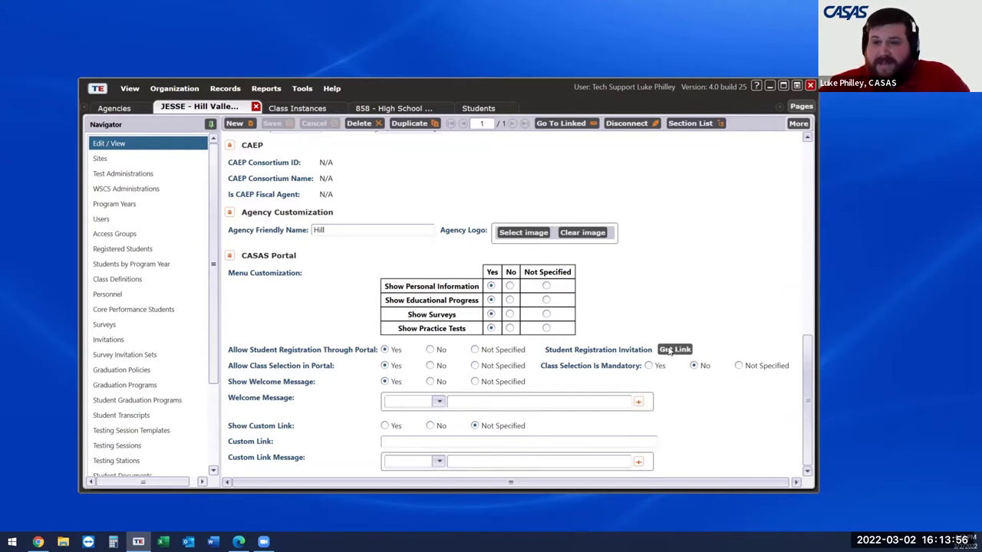
Open the Agency Identification section of the agency record for editing
scroll(517, 283, up, 5)
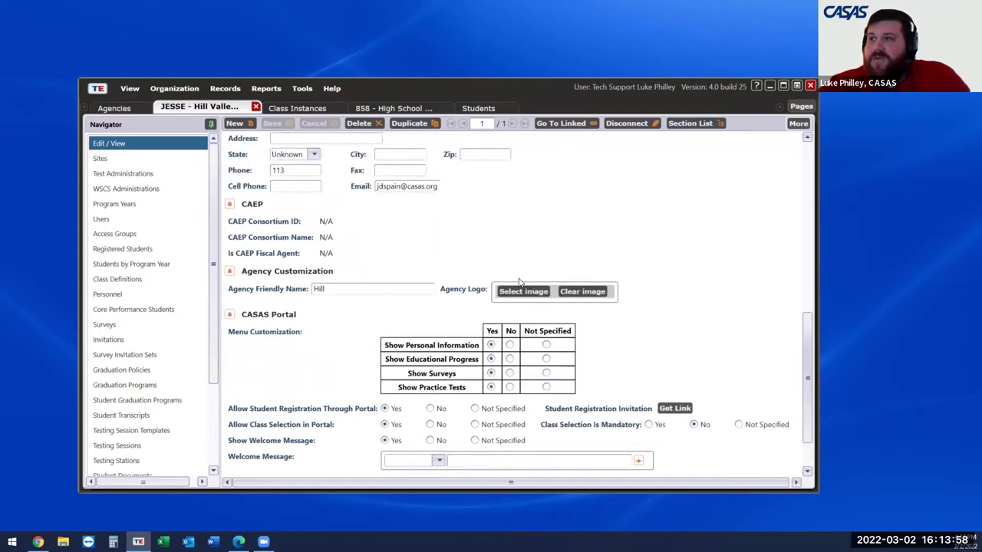
scroll(345, 268, up, 3)
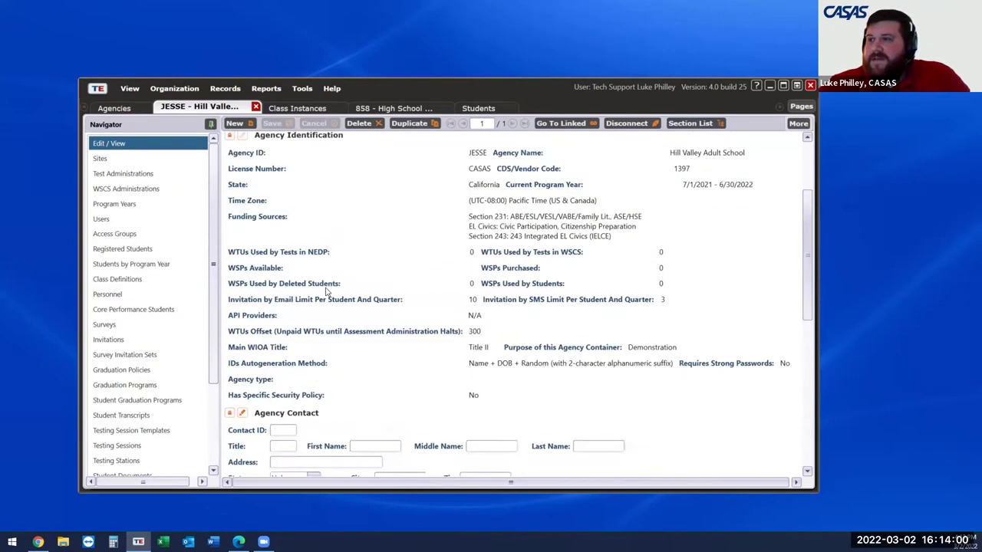
scroll(320, 287, up, 3)
click(242, 260)
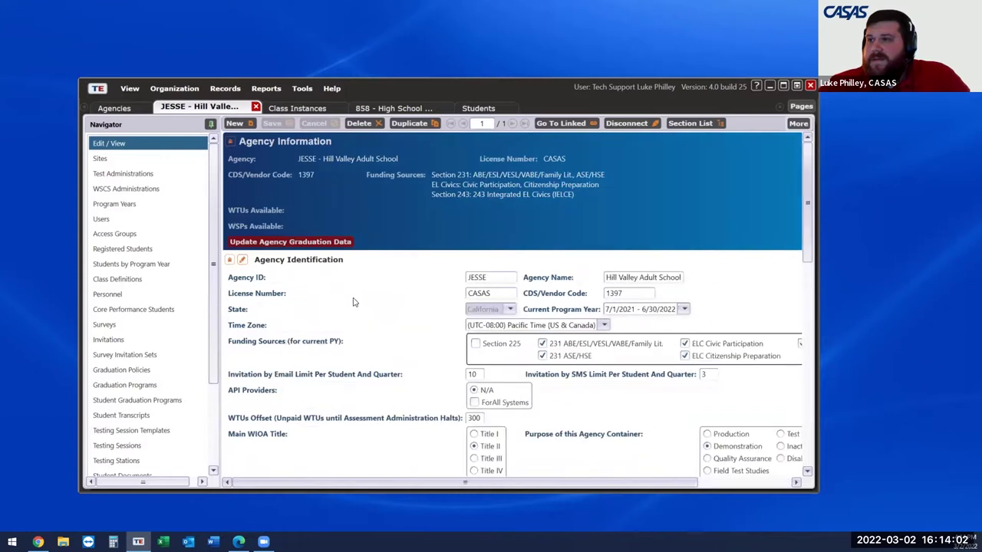
Examine the agency's ID autogeneration method options, including suffix type and length, and close them without changes
scroll(360, 299, down, 1)
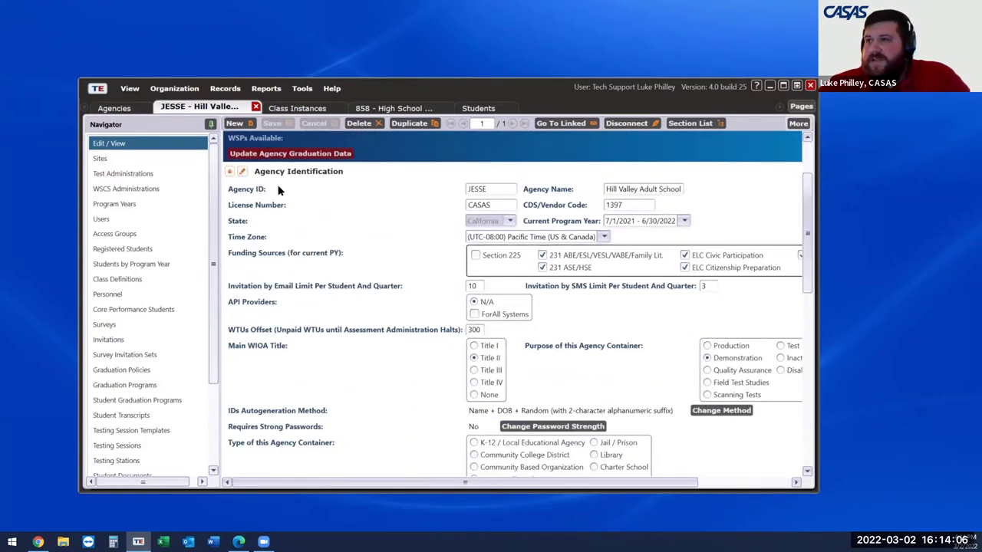
scroll(387, 352, down, 1)
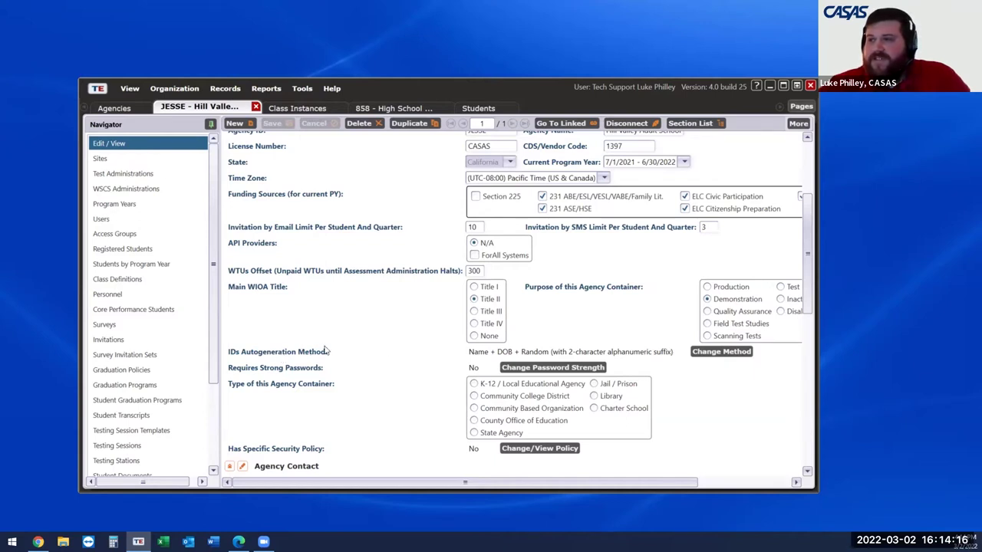
click(721, 351)
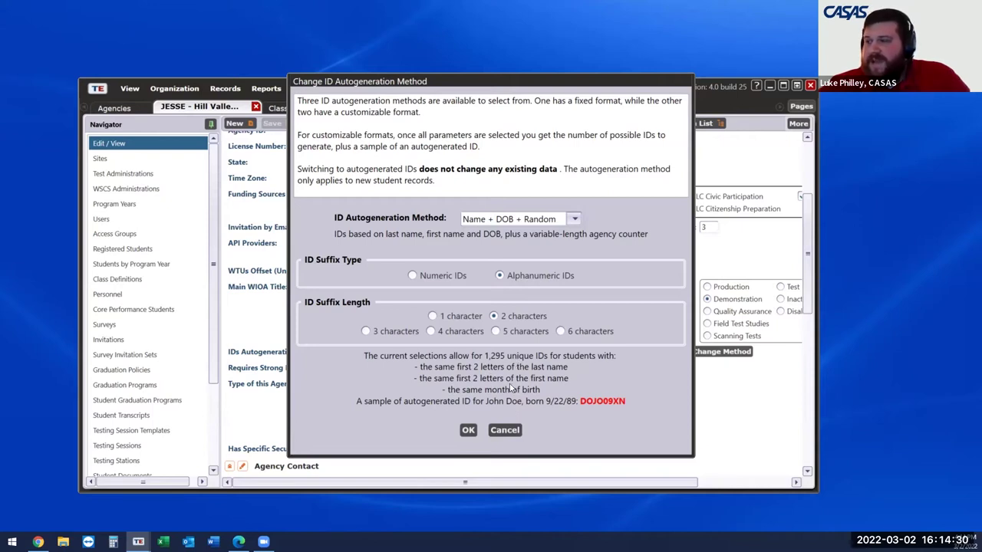
click(504, 431)
Switch to Chrome to view the CASAS Portal student registration form for Hill, and return to the agency record in TE
scroll(486, 261, down, 3)
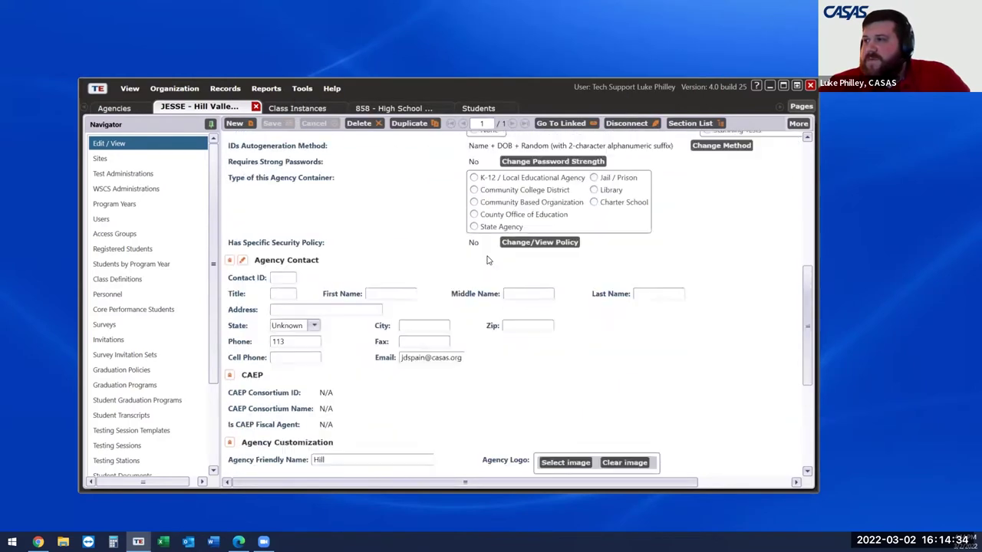
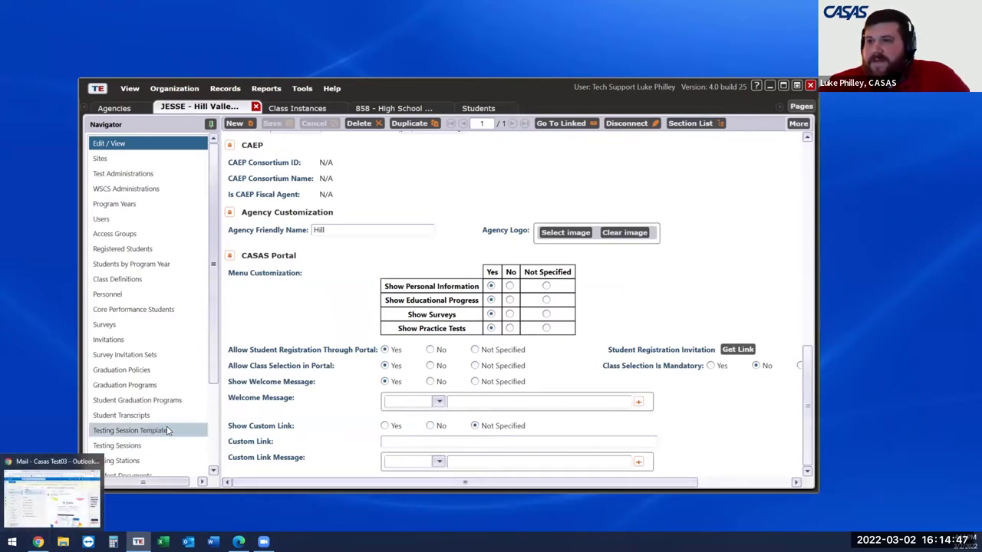
click(38, 542)
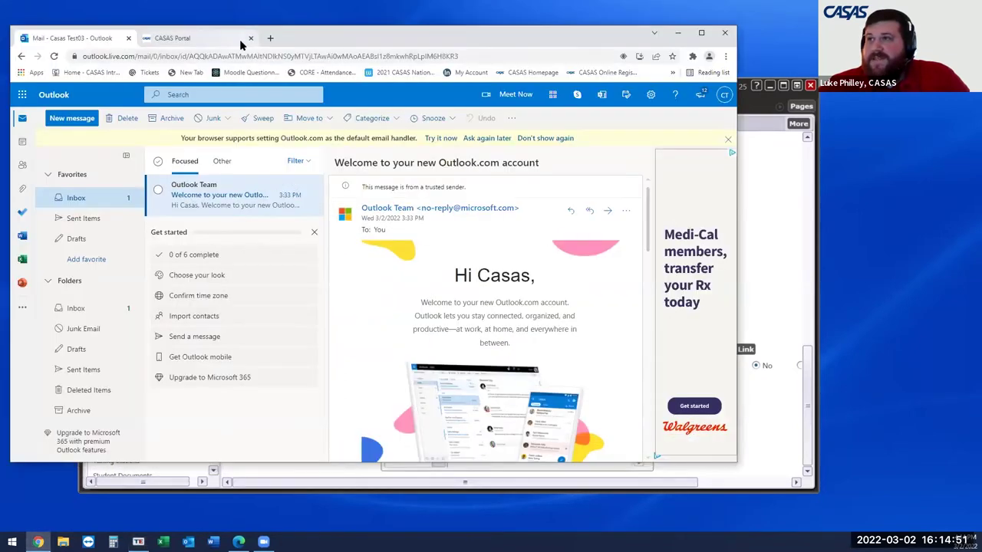
drag(230, 38, 263, 90)
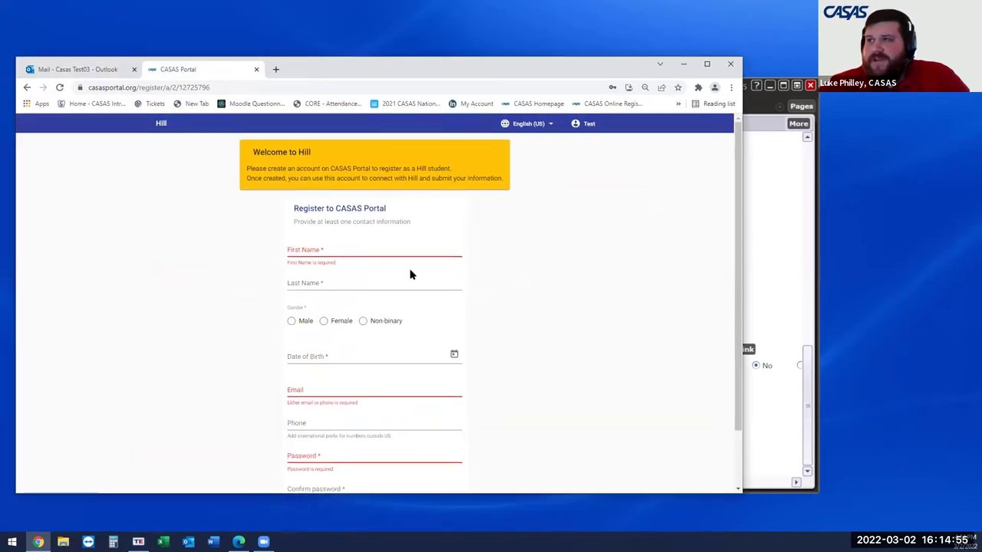
click(683, 64)
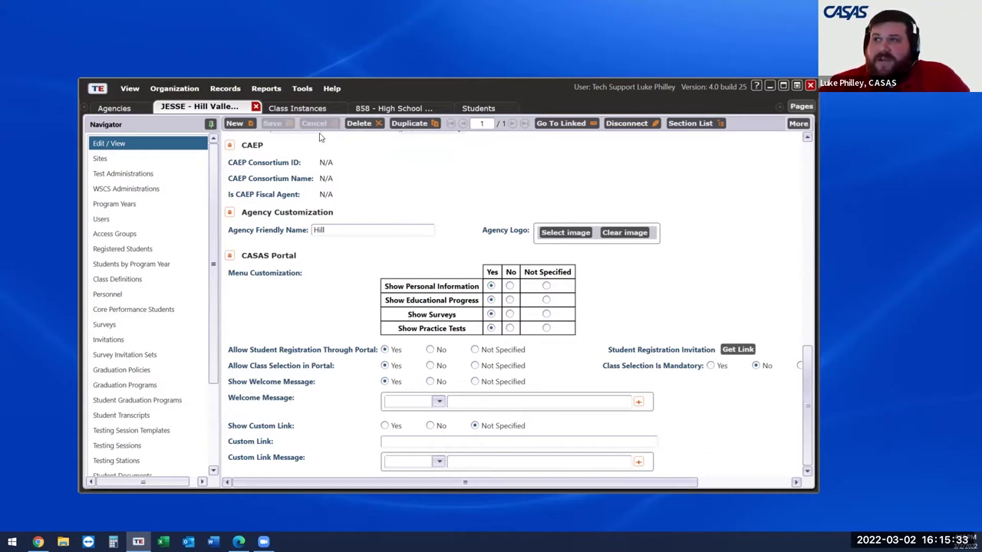
Open the 101 - ESL Beginning class record from the class instances list
click(298, 108)
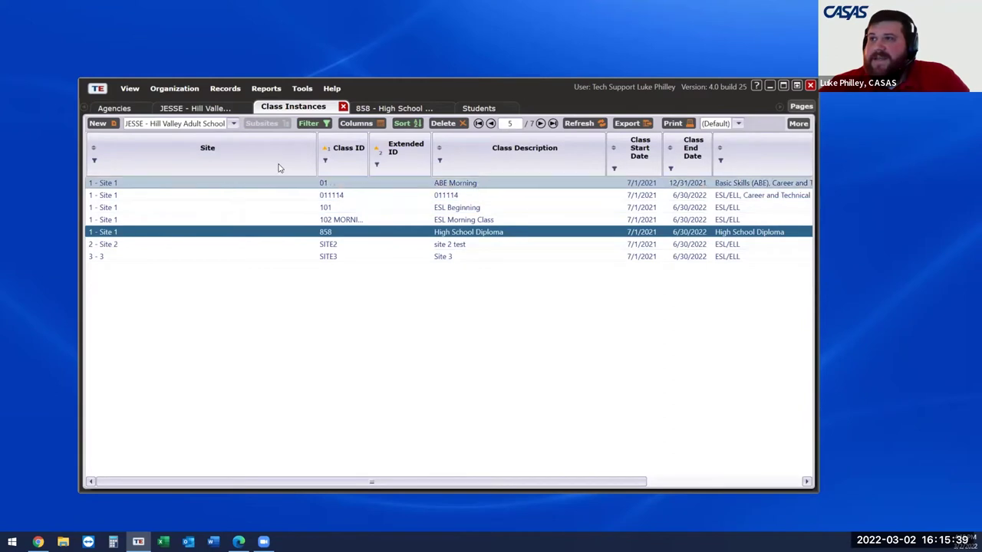
click(175, 88)
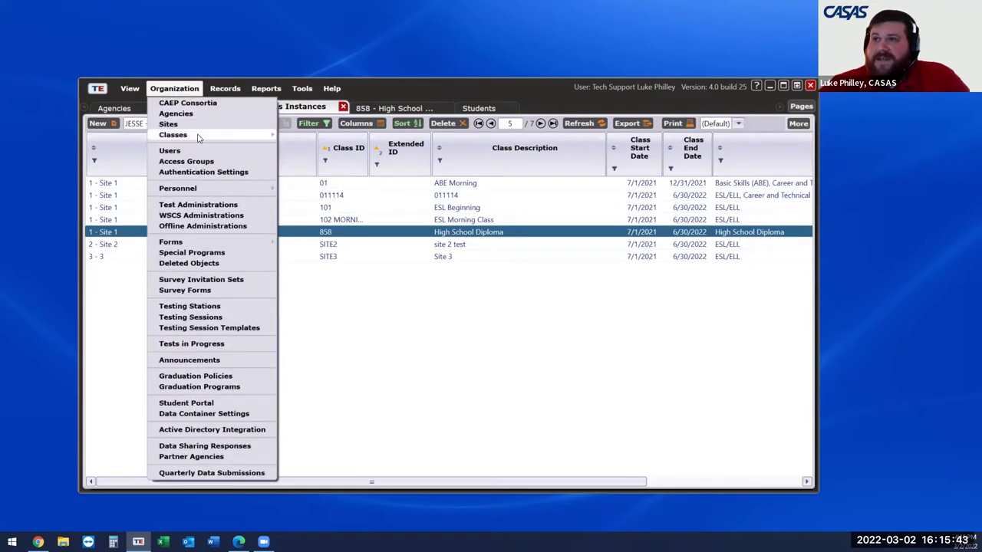
mouse_move(198, 137)
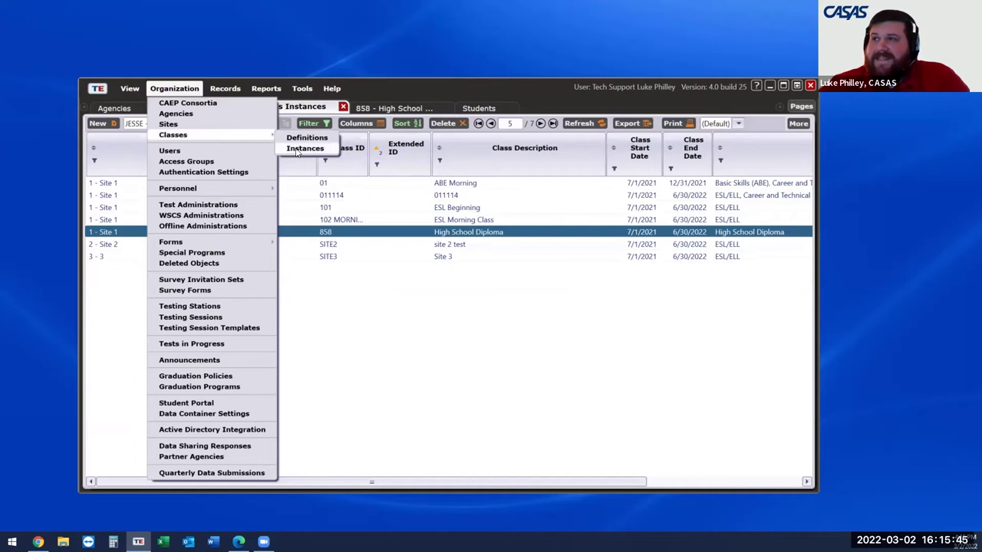
click(352, 207)
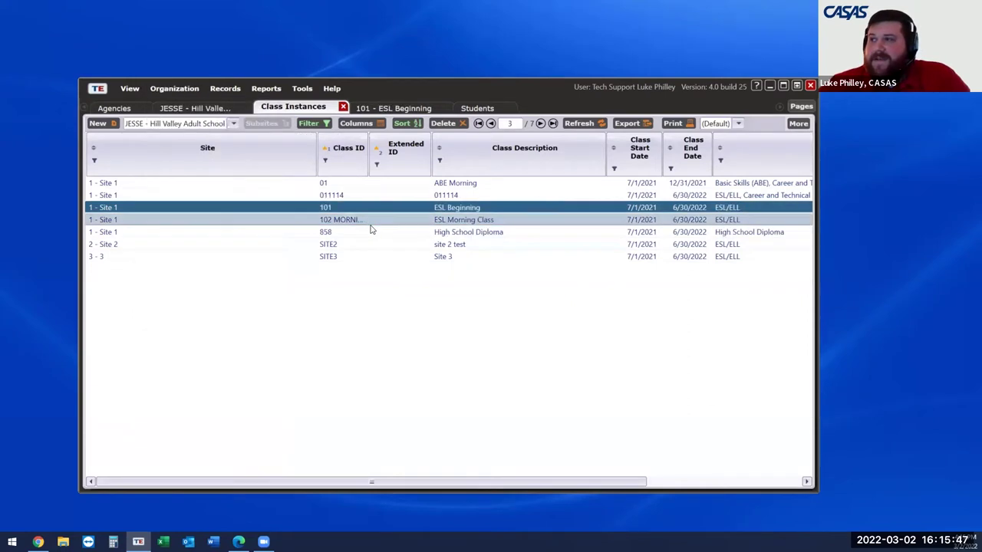
double_click(353, 208)
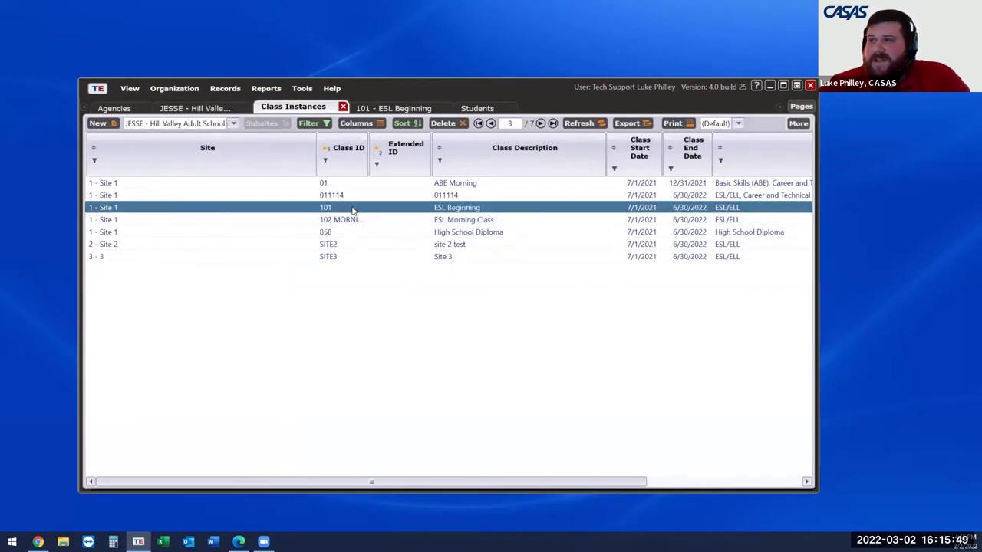
click(171, 144)
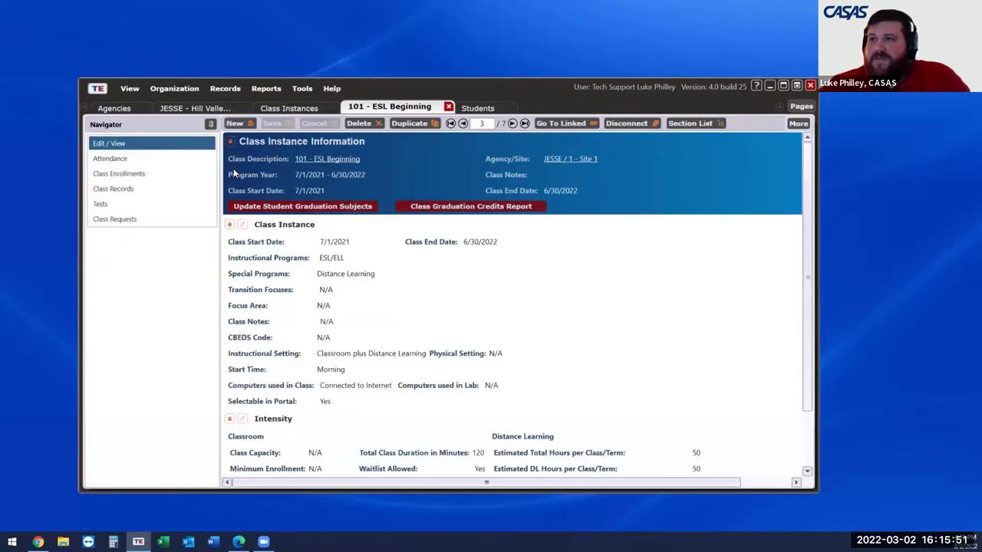
Check the class's Selectable in Portal option and open its Class Instance and Intensity sections for editing
scroll(363, 286, down, 1)
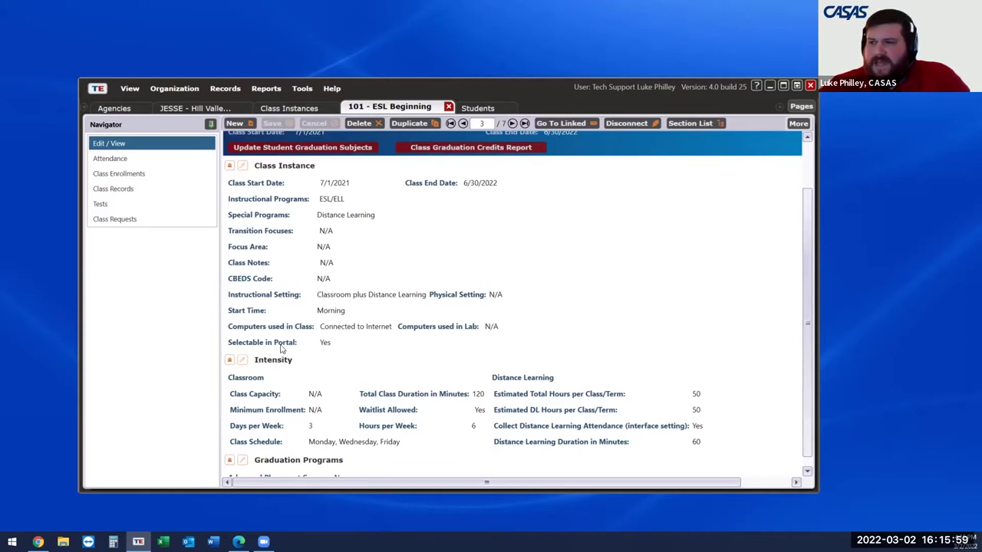
click(243, 166)
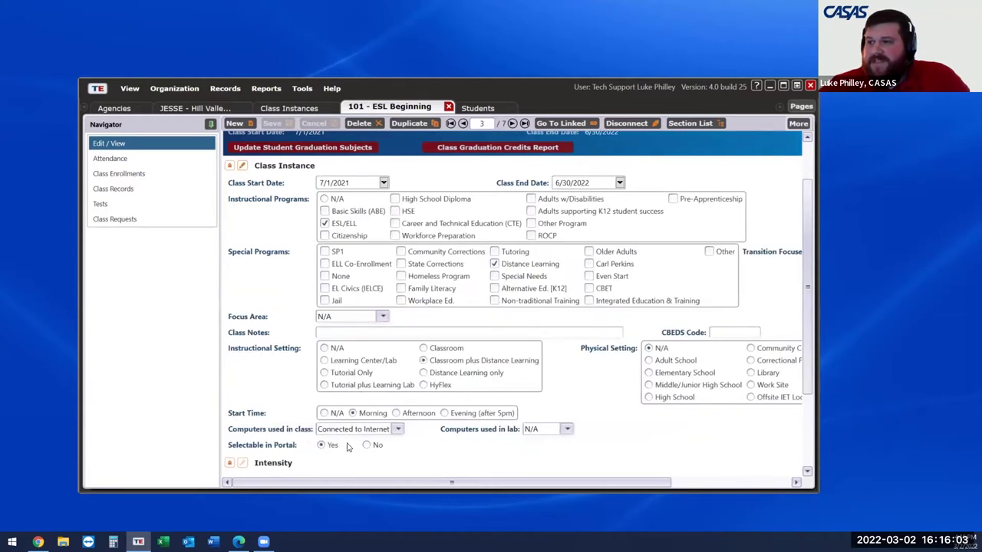
scroll(347, 447, down, 2)
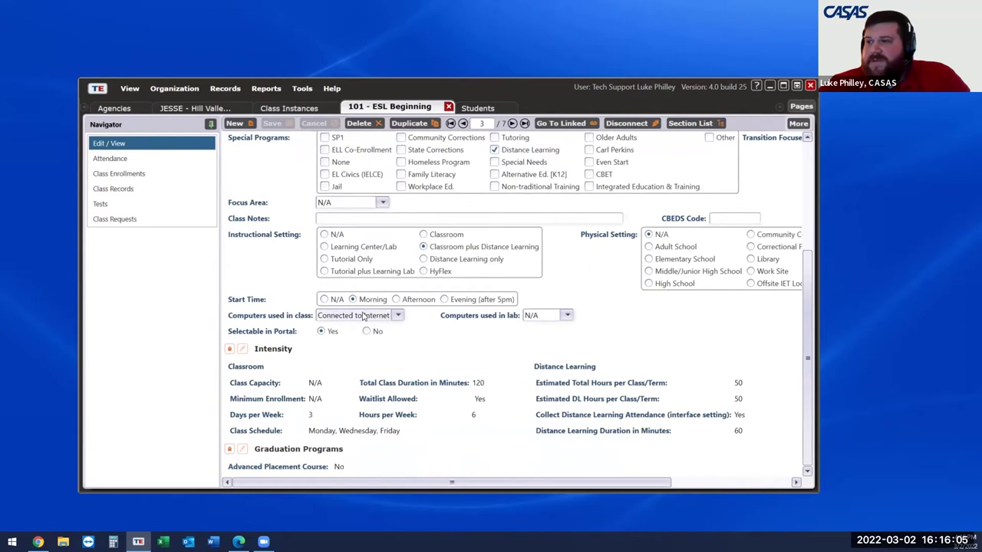
click(242, 349)
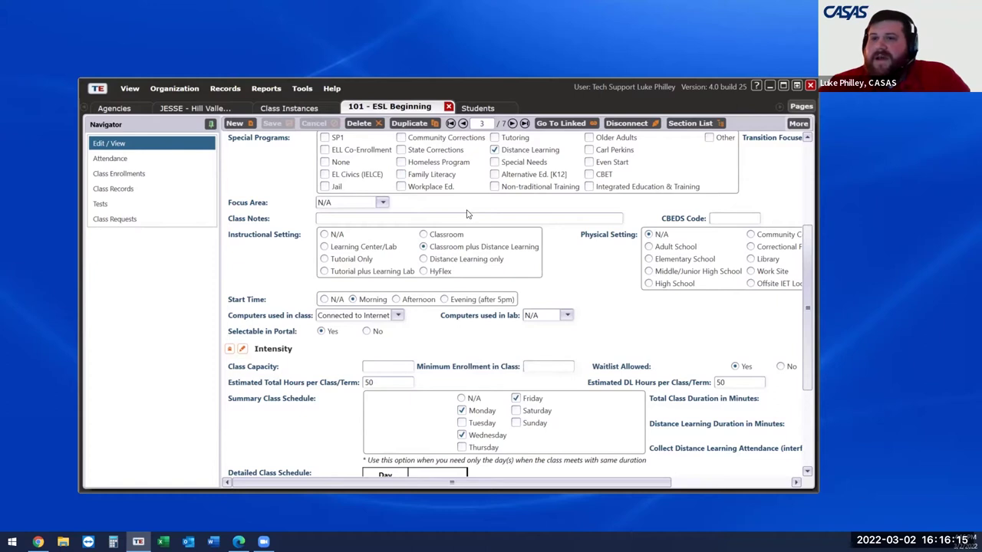
Open the student demographics list for Hill Valley Adult School
click(493, 108)
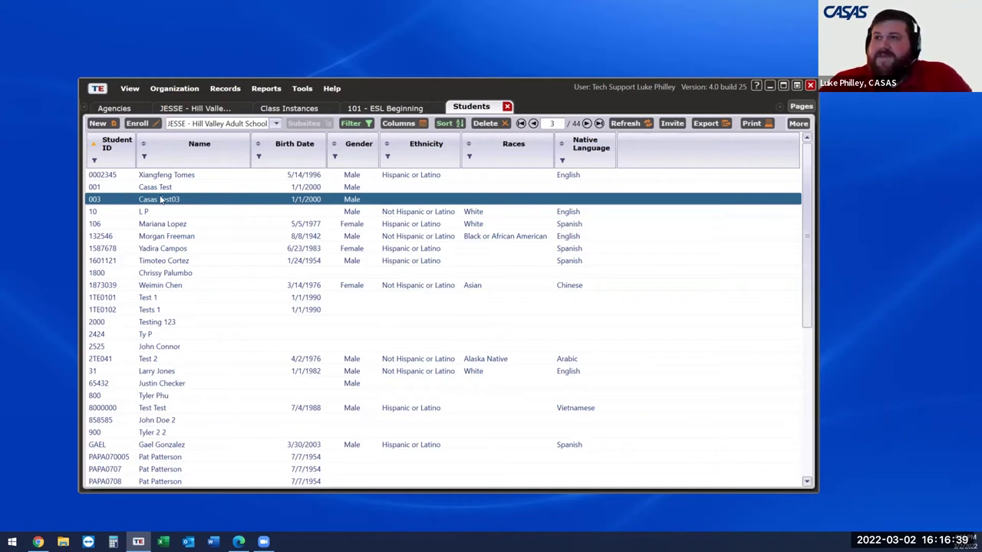
click(224, 90)
mouse_move(315, 103)
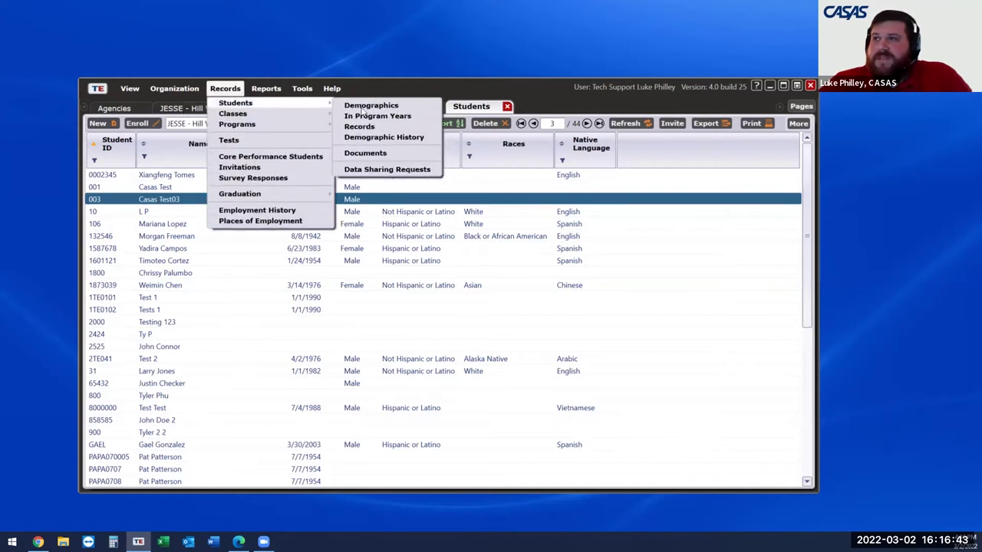
click(376, 106)
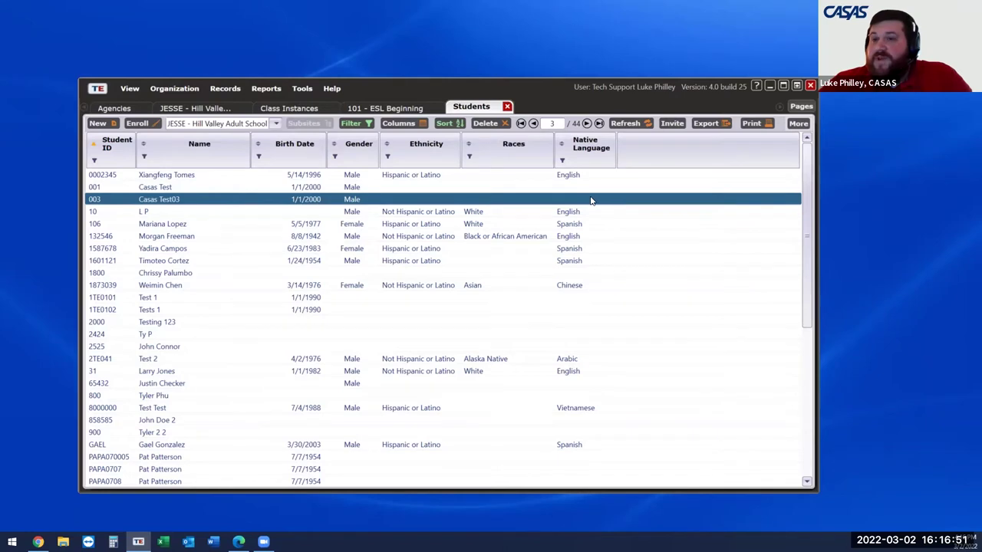
Start a CASAS Portal account invitation for the selected student and keep that student as the invitation population
click(672, 124)
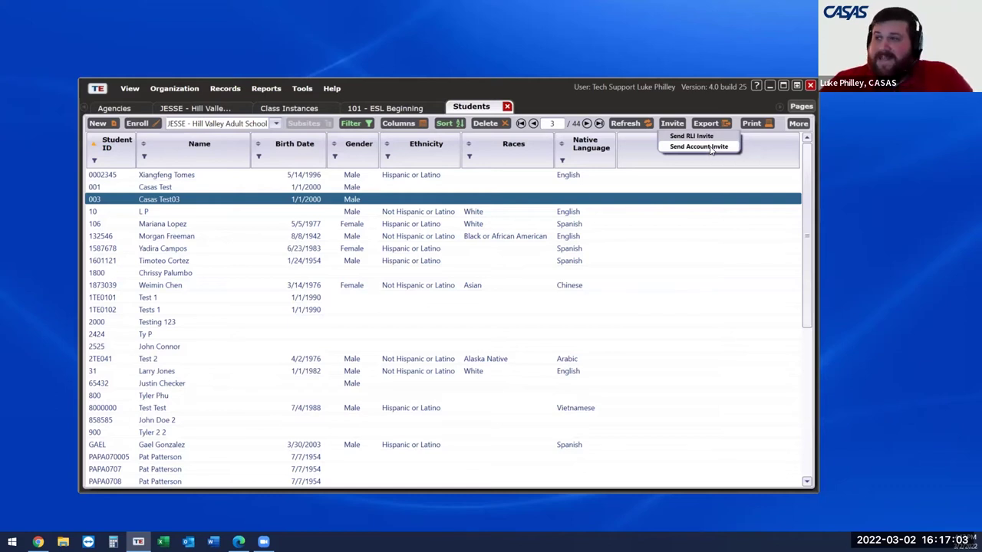
click(711, 147)
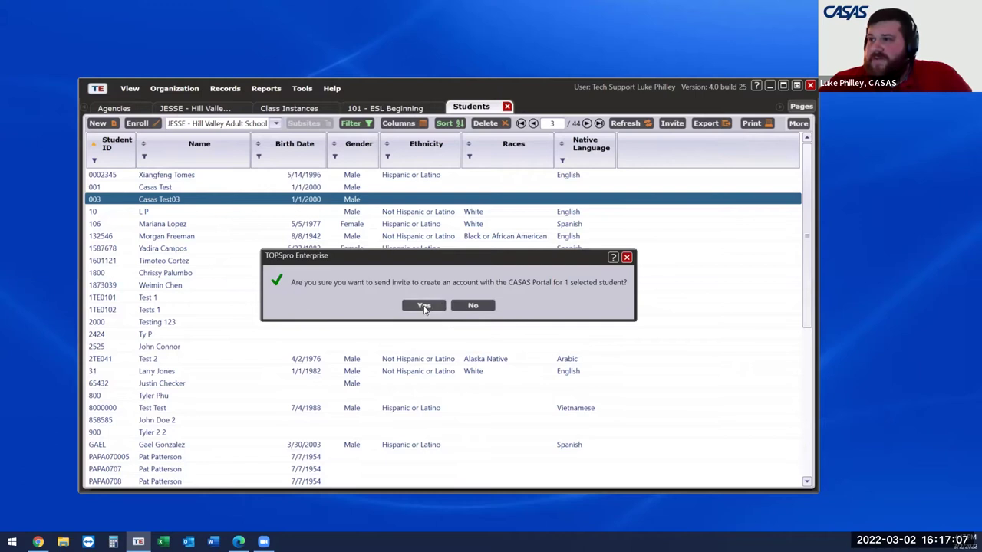
click(424, 306)
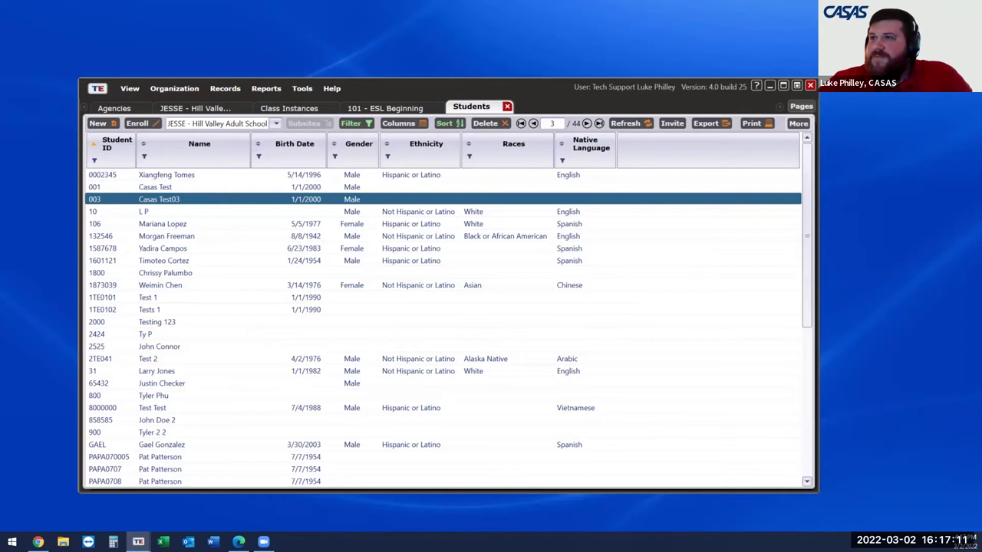
click(742, 465)
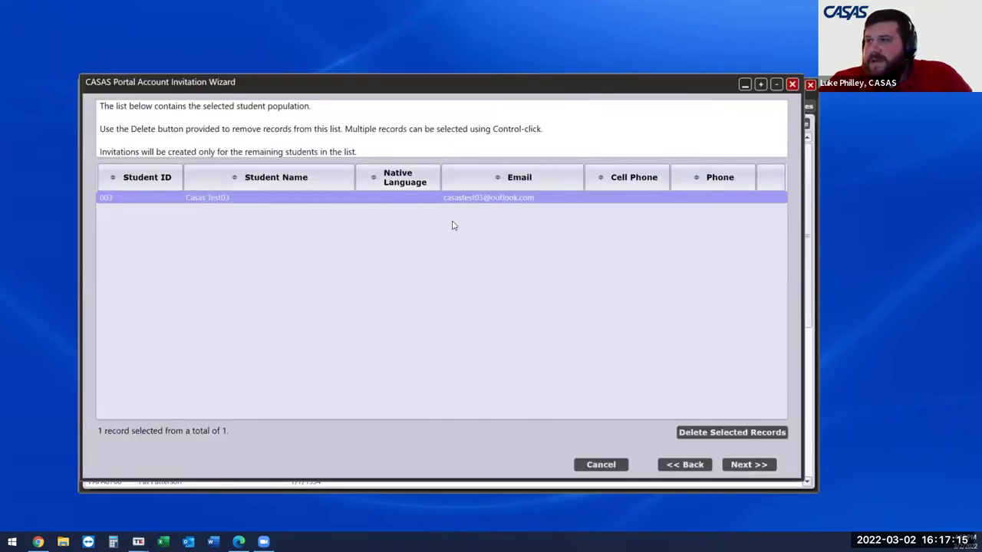
click(742, 465)
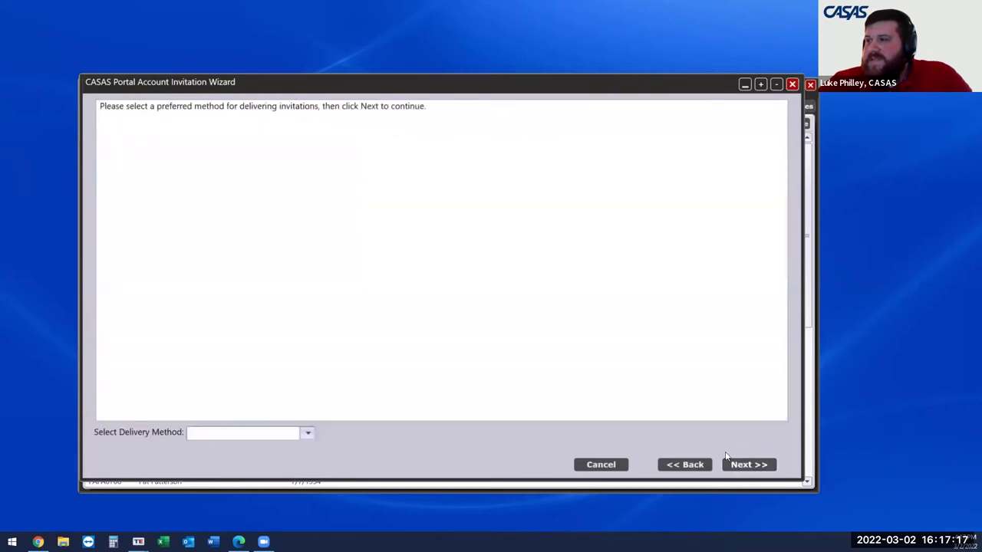
Review the invitation delivery methods and set the delivery method to By email only
click(304, 434)
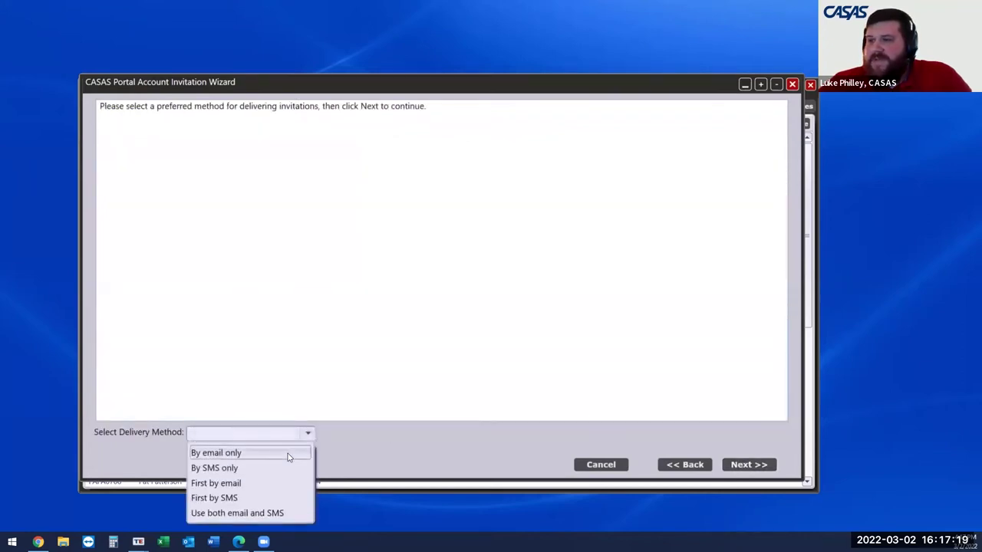
click(288, 454)
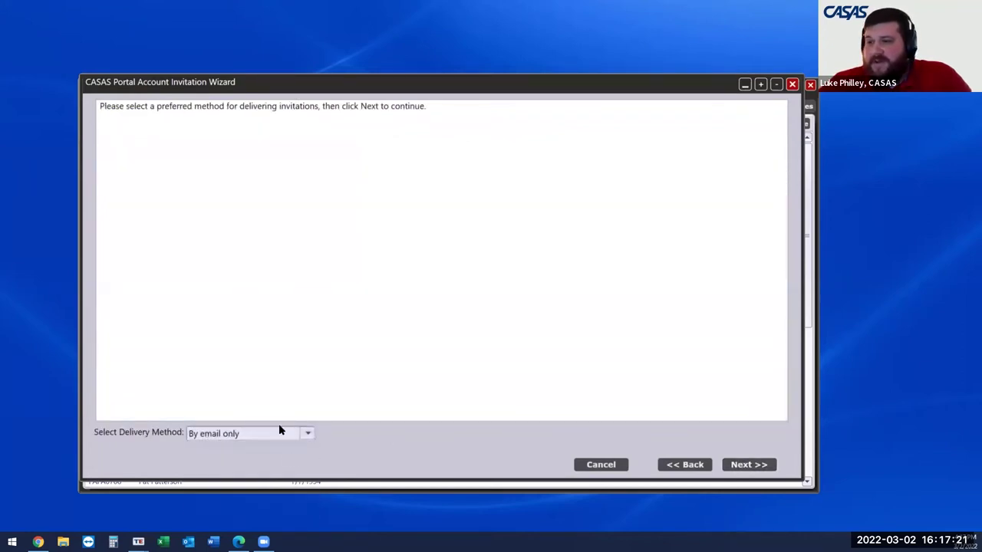
click(305, 433)
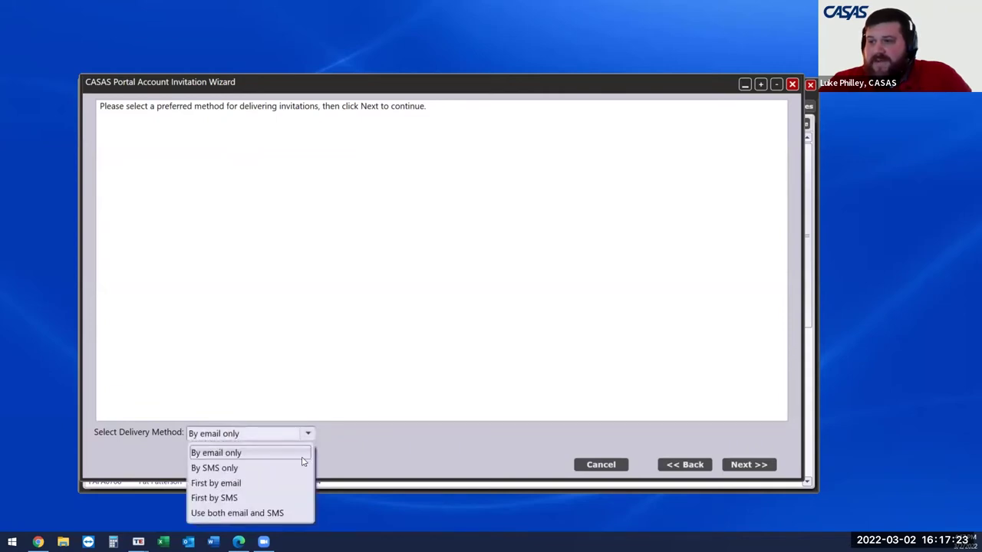
click(296, 453)
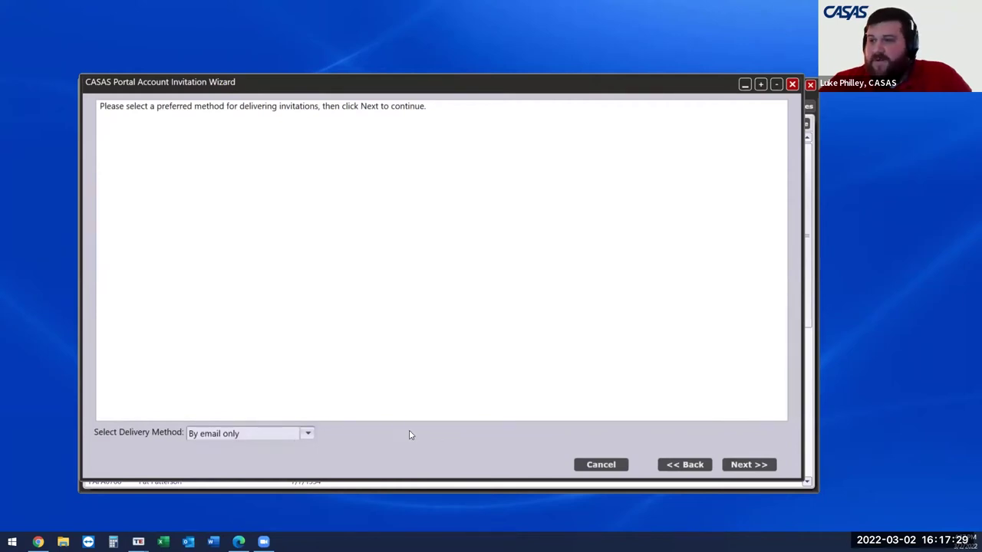
Record the invitation without customization, keeping the delivery date 3/2/2022 and expiration date 3/2/2023
click(747, 464)
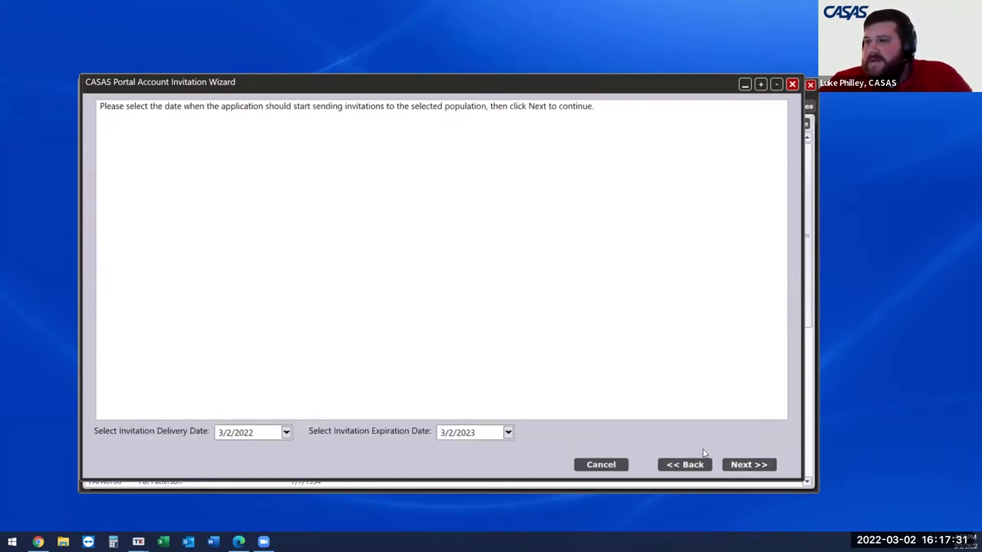
click(739, 465)
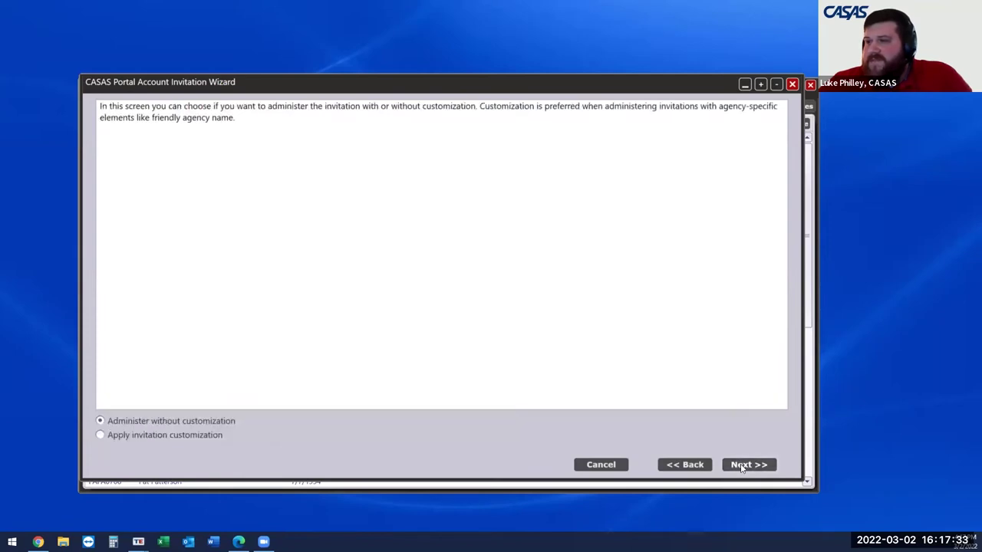
click(741, 464)
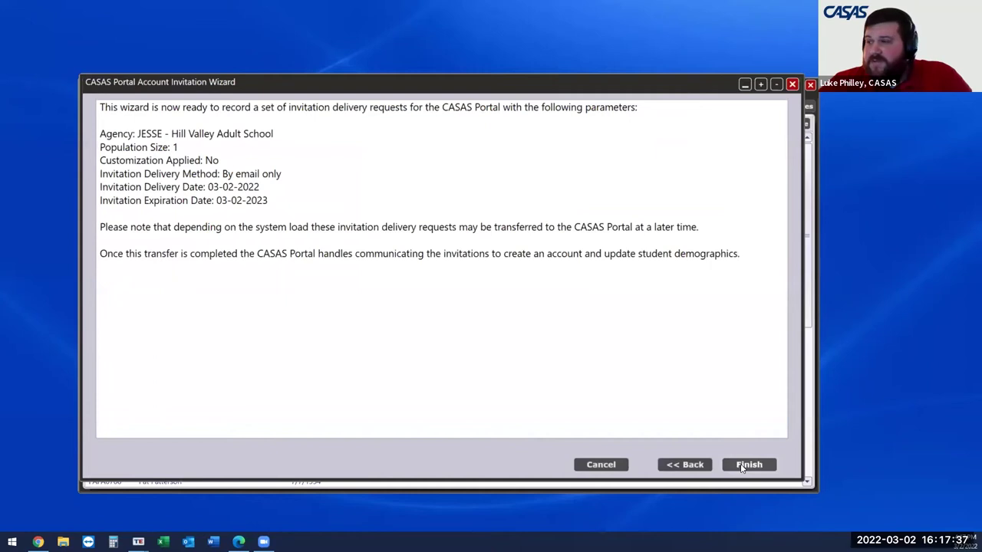
click(741, 466)
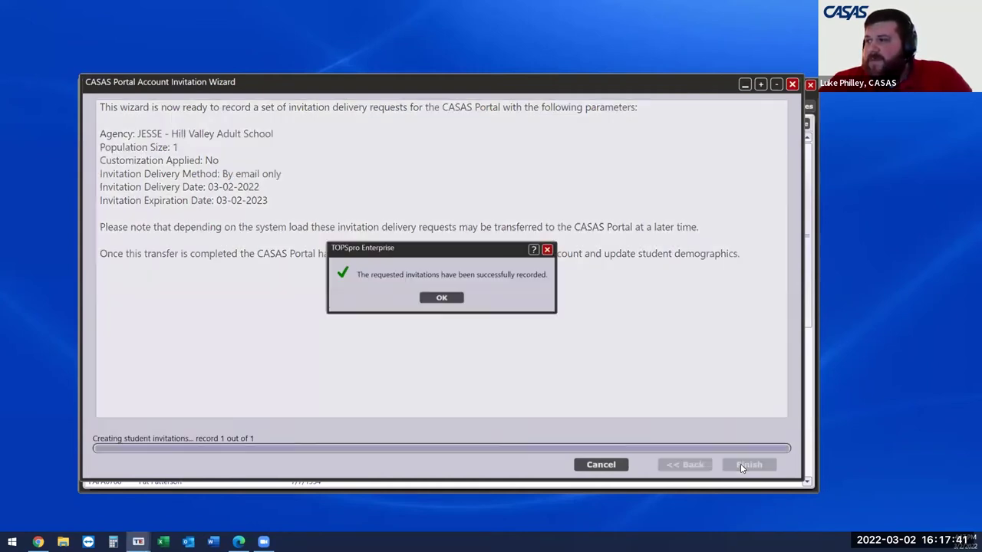
click(442, 298)
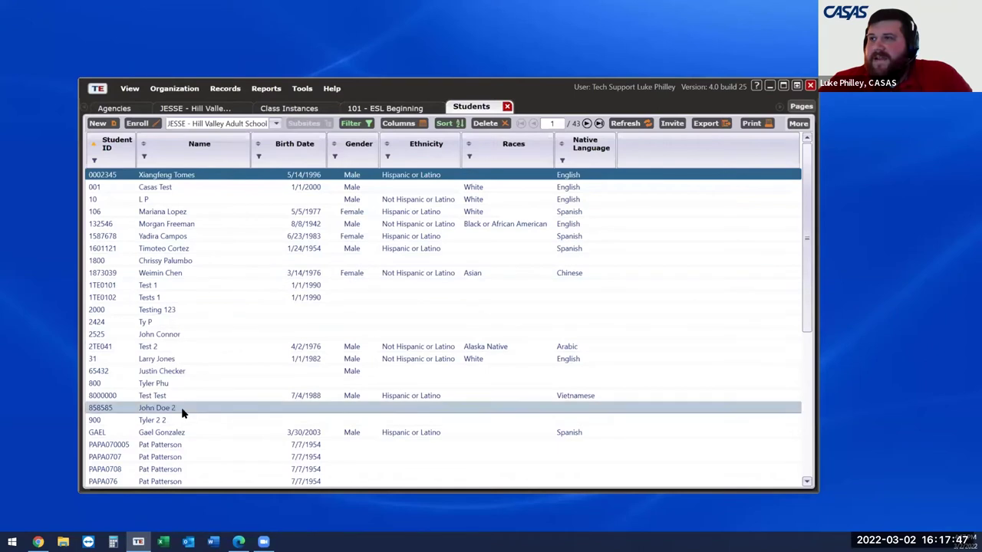
Switch to Chrome and check the Focused and Other inboxes of the invited student's Outlook account for the invitation
mouse_move(38, 542)
click(89, 493)
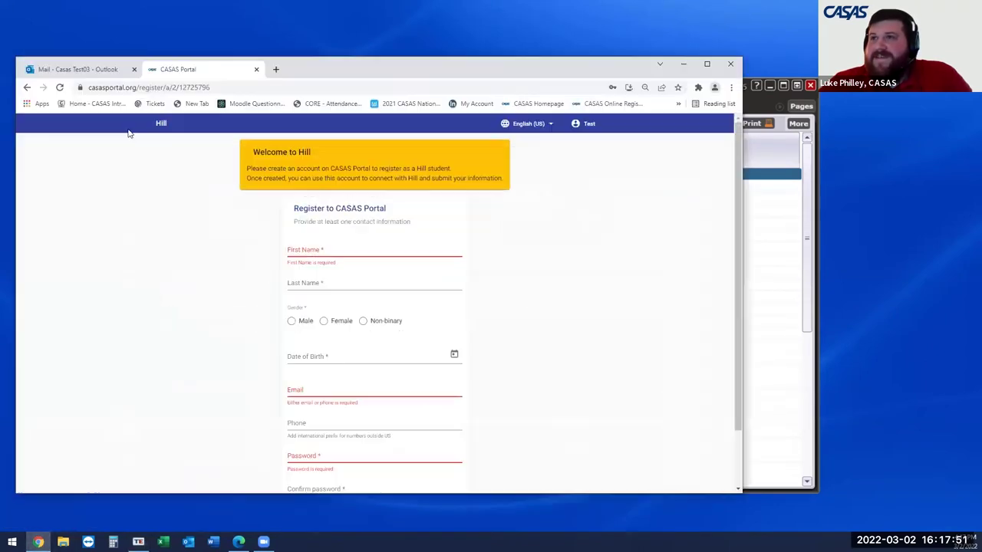
click(108, 71)
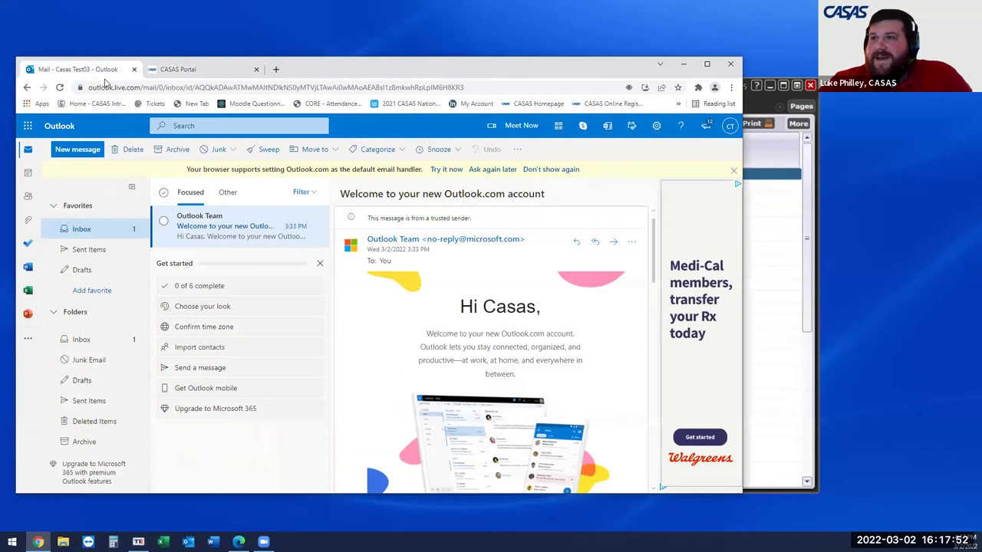
click(226, 192)
click(185, 193)
click(222, 192)
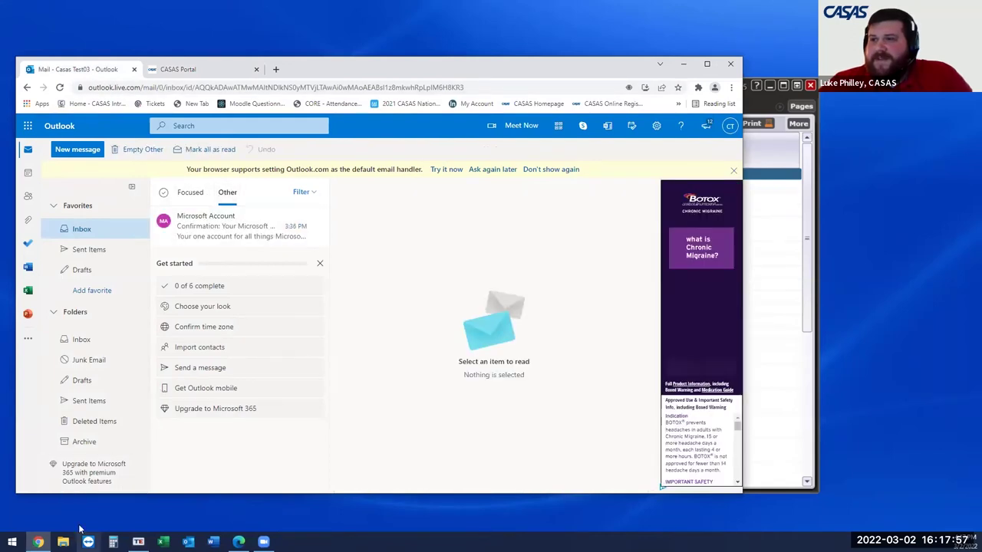
Switch to Edge to check another test student's Outlook mailbox, and return to the Other inbox in Chrome
click(239, 542)
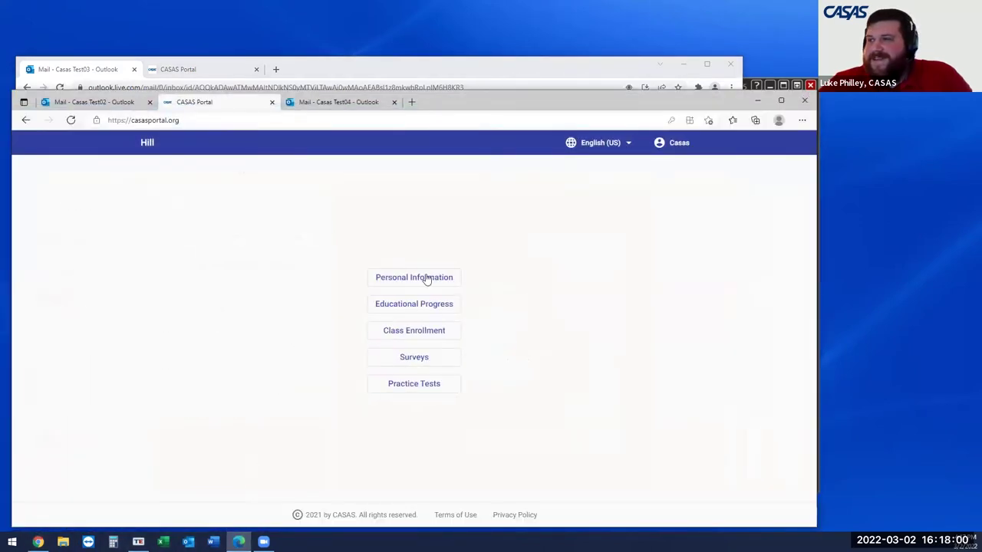
click(108, 102)
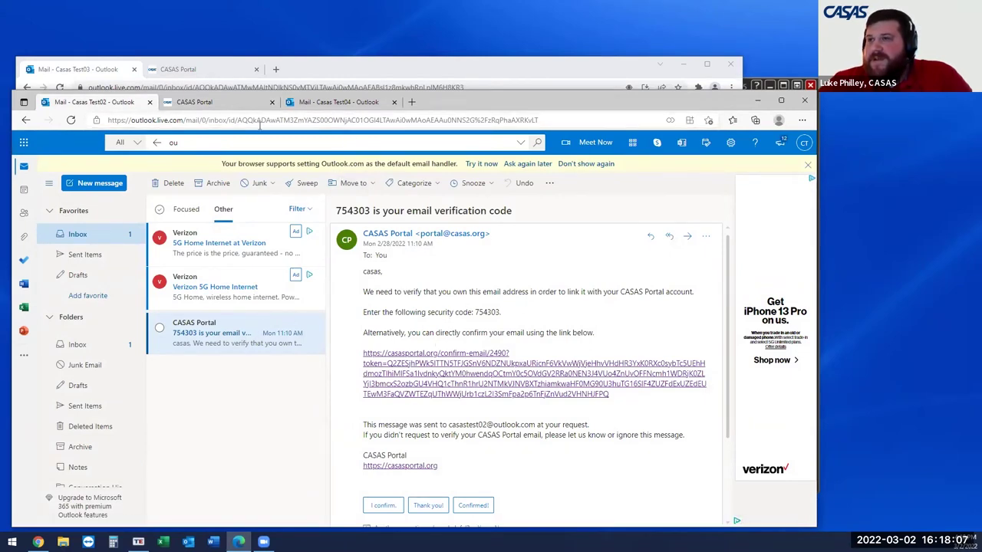
click(294, 70)
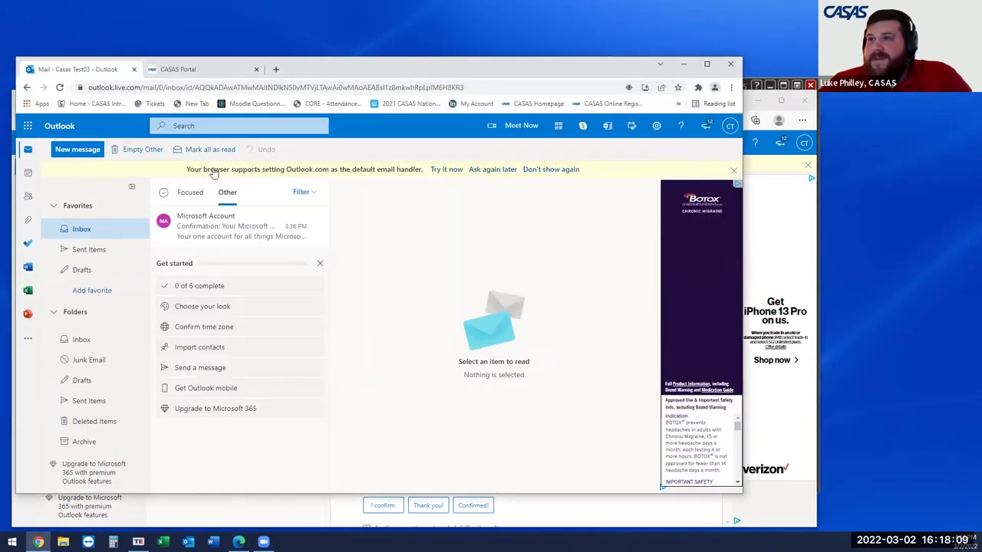
click(228, 192)
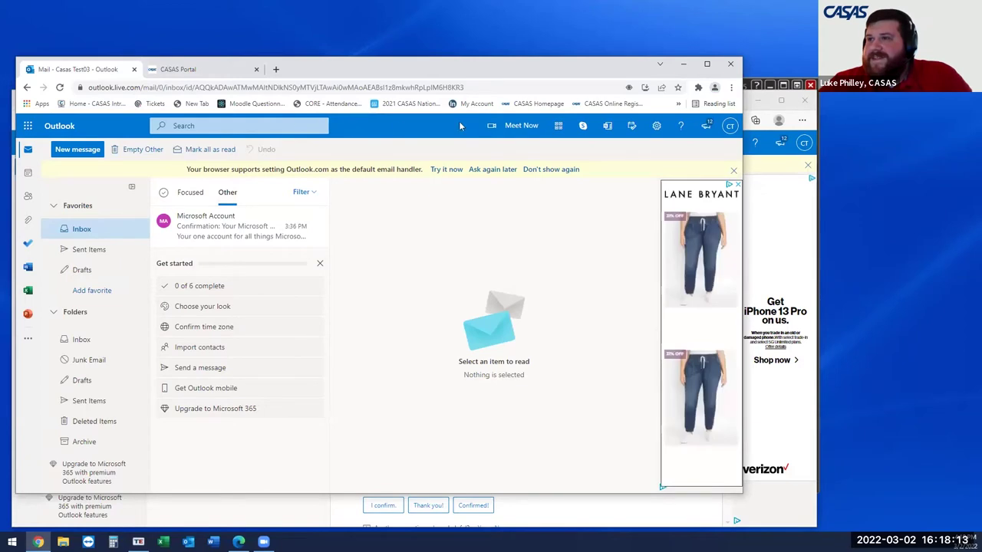
Minimize the Chrome window and move the Edge window slightly higher on the desktop
drag(460, 70, 452, 114)
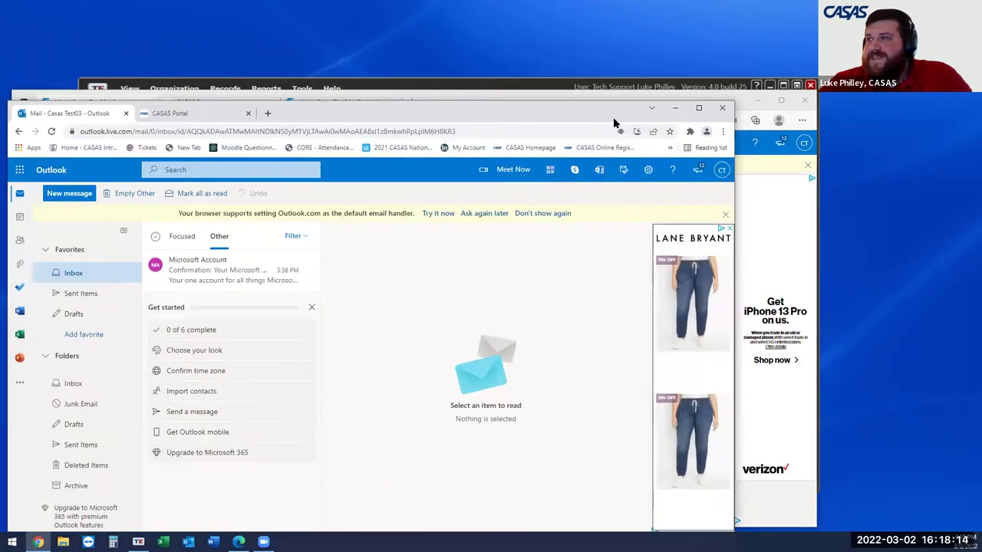
click(675, 109)
drag(523, 98, 520, 72)
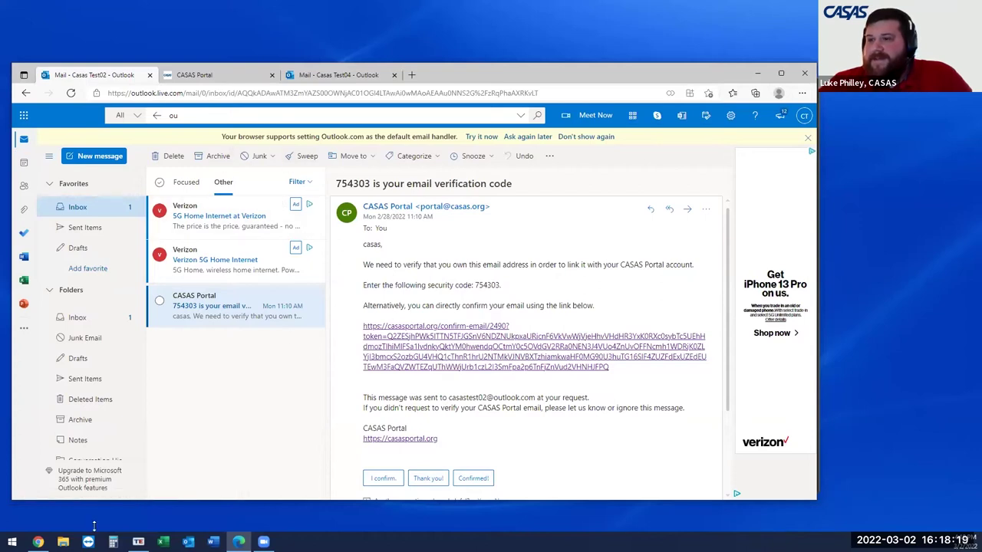
Switch to Chrome and examine the Hill registration form on the CASAS Portal, down to its Register option
click(37, 541)
click(184, 114)
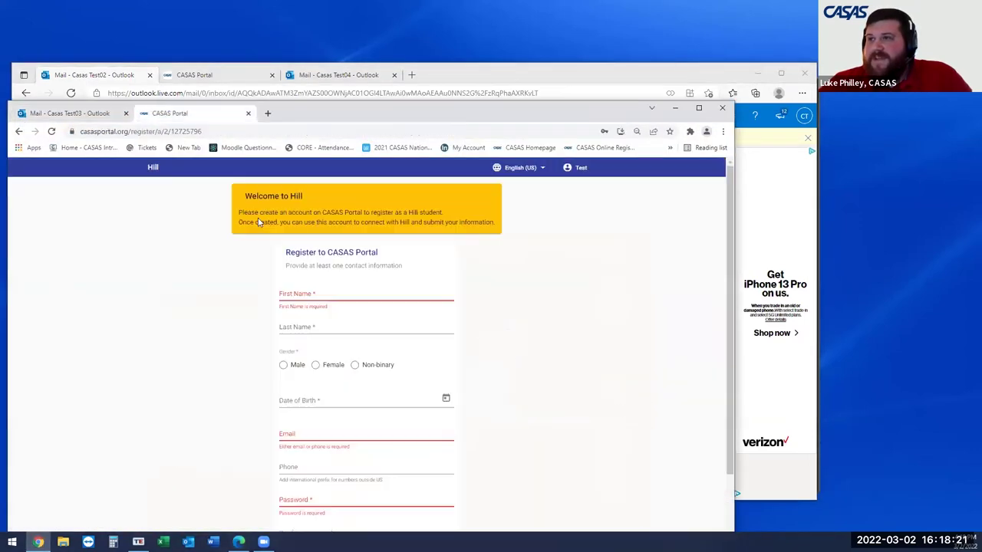
scroll(305, 295, down, 1)
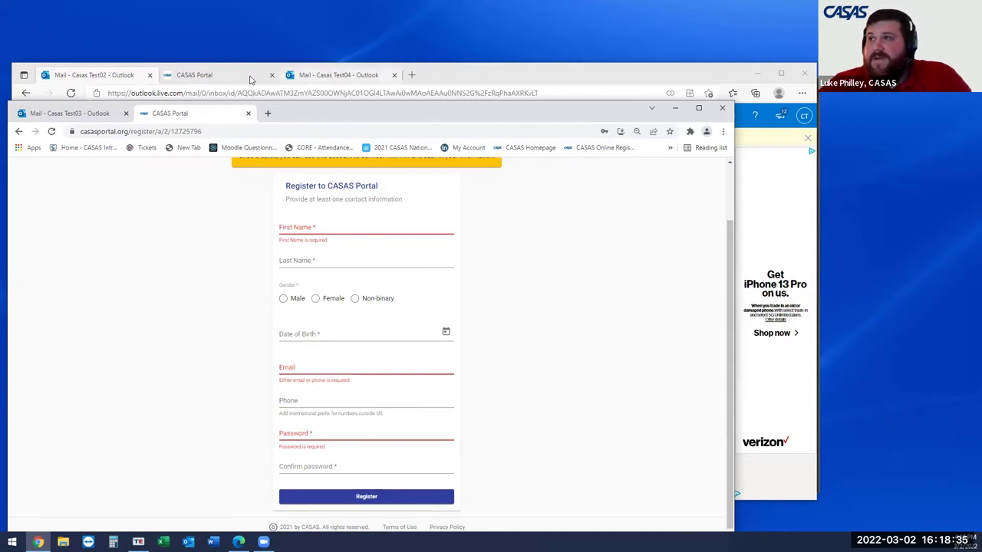
Switch to the signed-in student's CASAS Portal in Edge, view the account options and return to its Home page
click(220, 75)
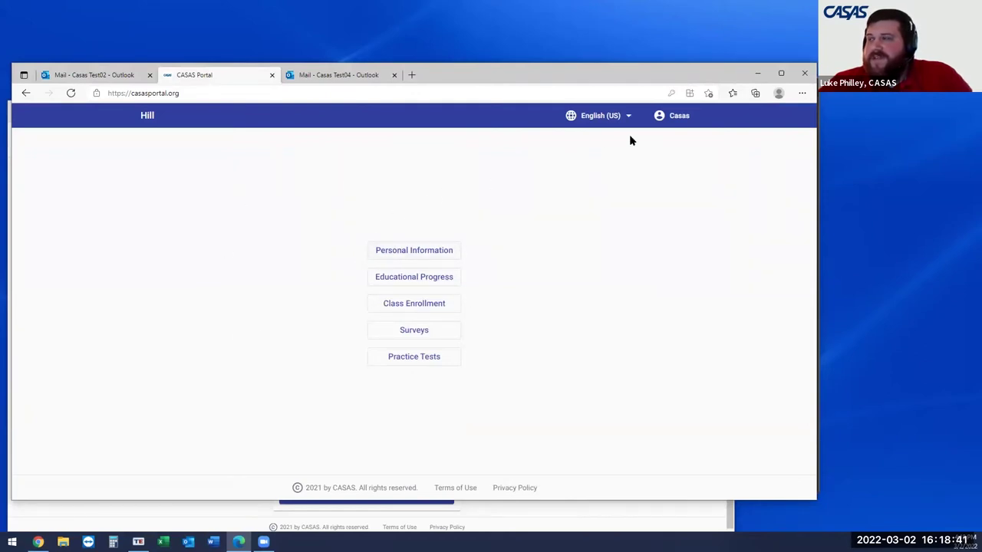
click(667, 121)
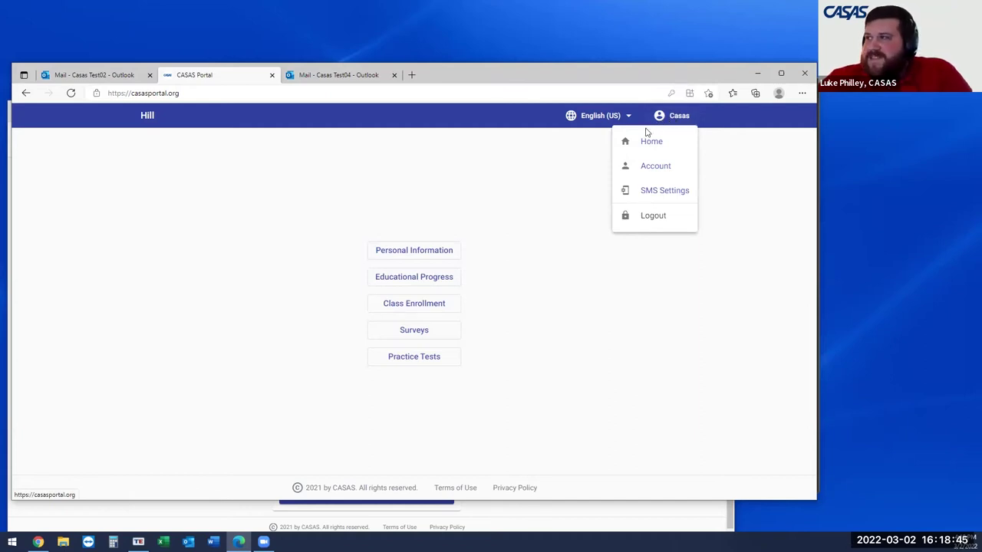
click(656, 146)
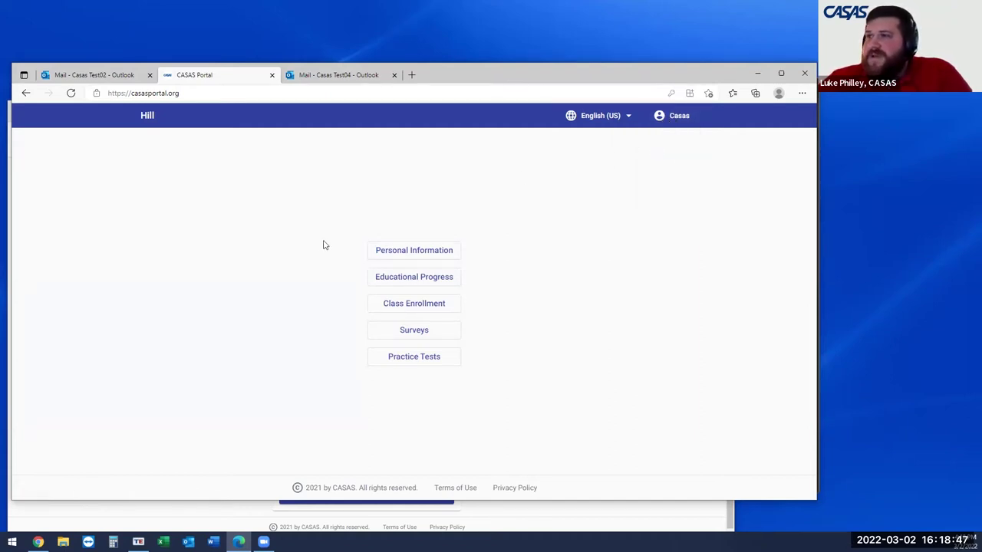
Examine the student's Personal Information intake form from Contact Information through Services, and return to the portal homepage
click(426, 253)
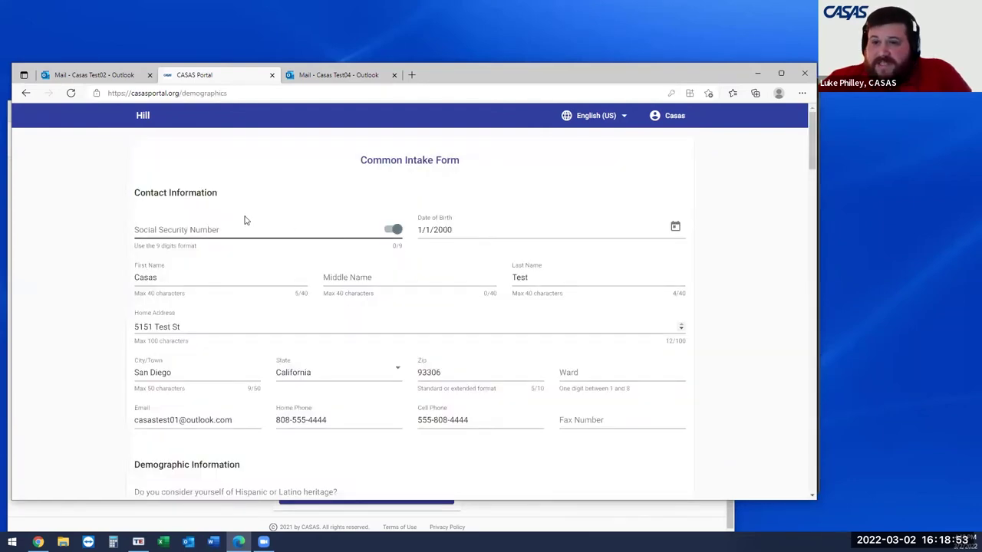
scroll(245, 220, down, 2)
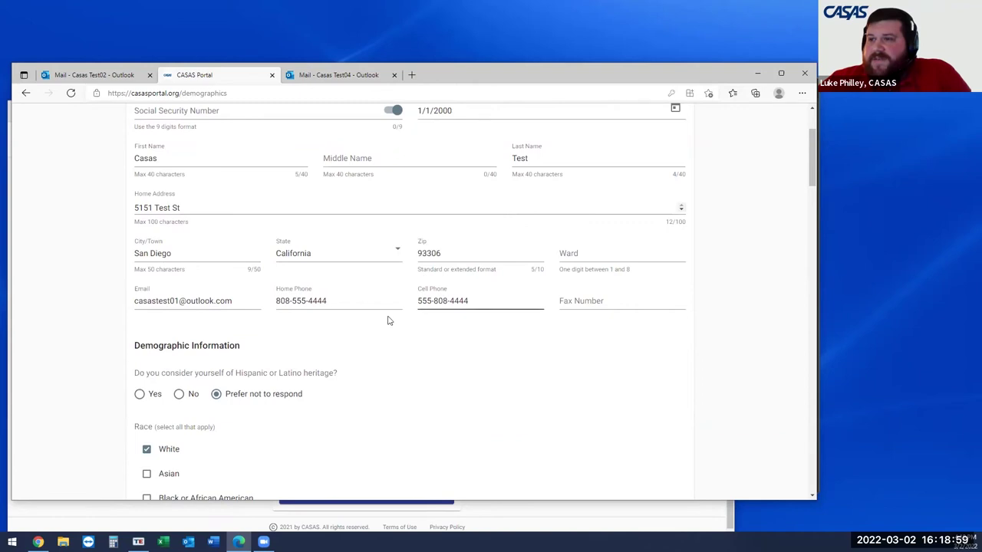
scroll(230, 328, down, 2)
scroll(218, 291, down, 3)
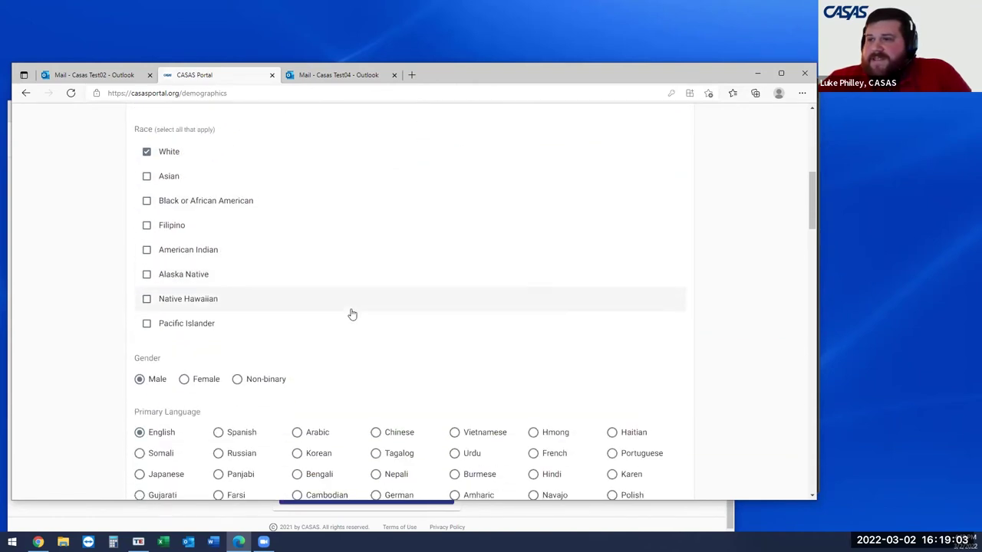
scroll(342, 274, down, 5)
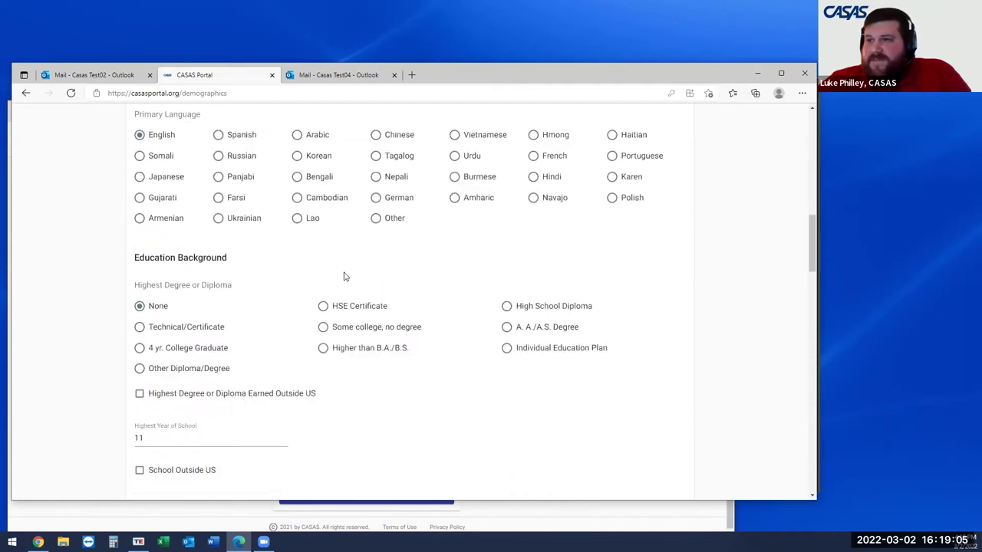
scroll(338, 274, down, 3)
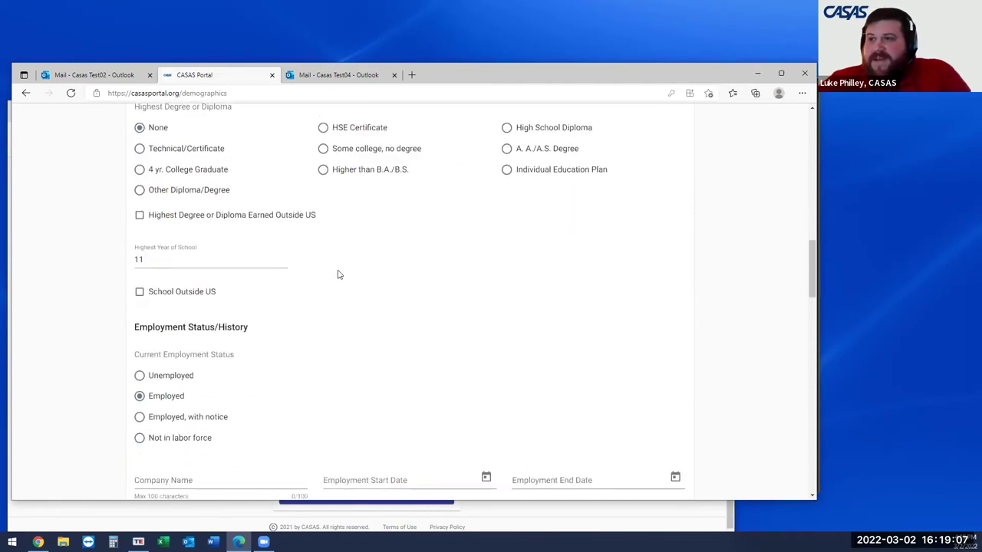
scroll(343, 284, down, 2)
scroll(342, 285, down, 4)
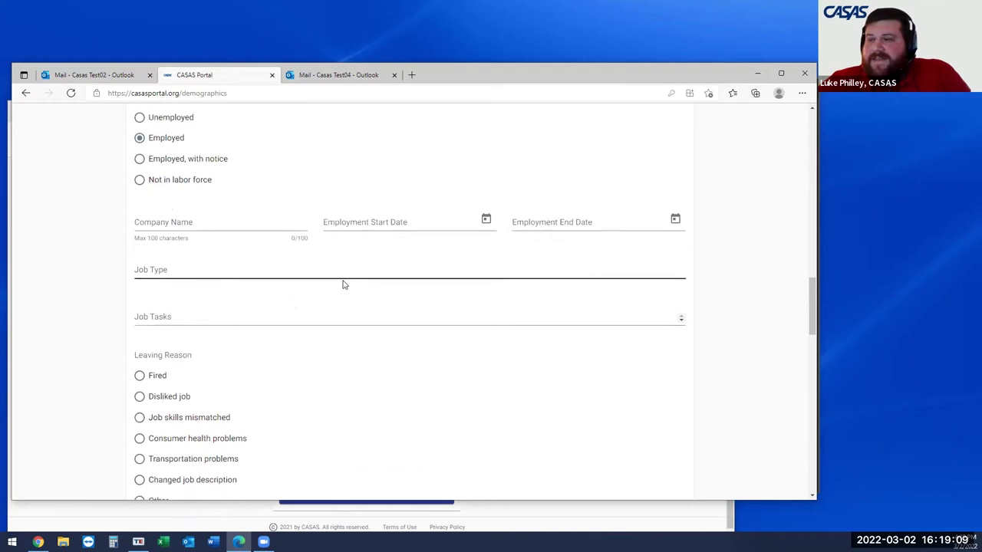
scroll(372, 239, down, 8)
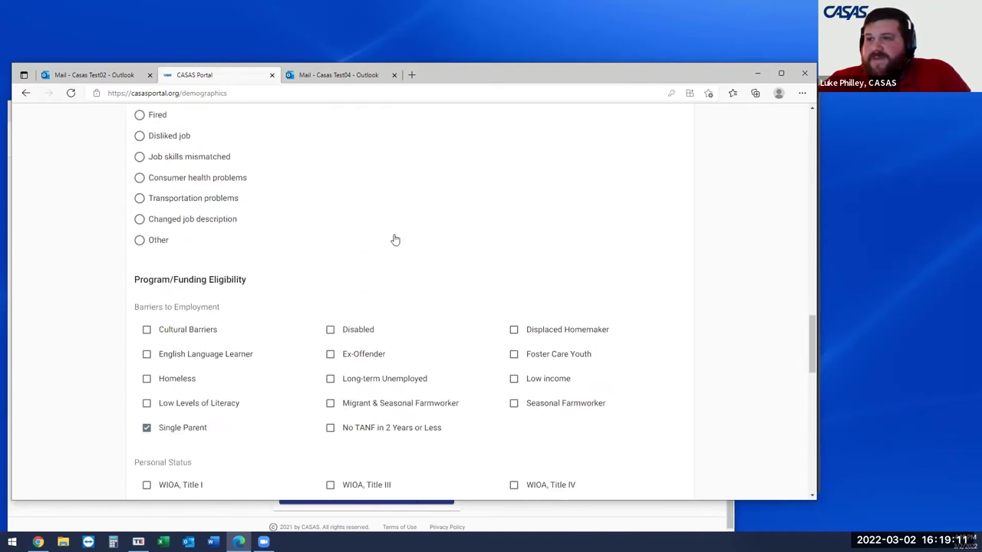
scroll(393, 237, down, 5)
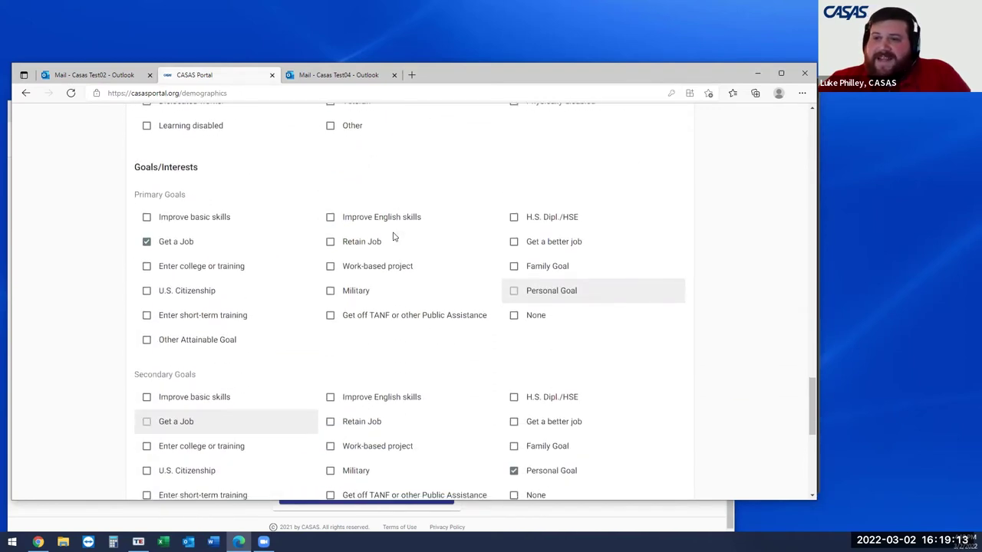
scroll(330, 195, down, 3)
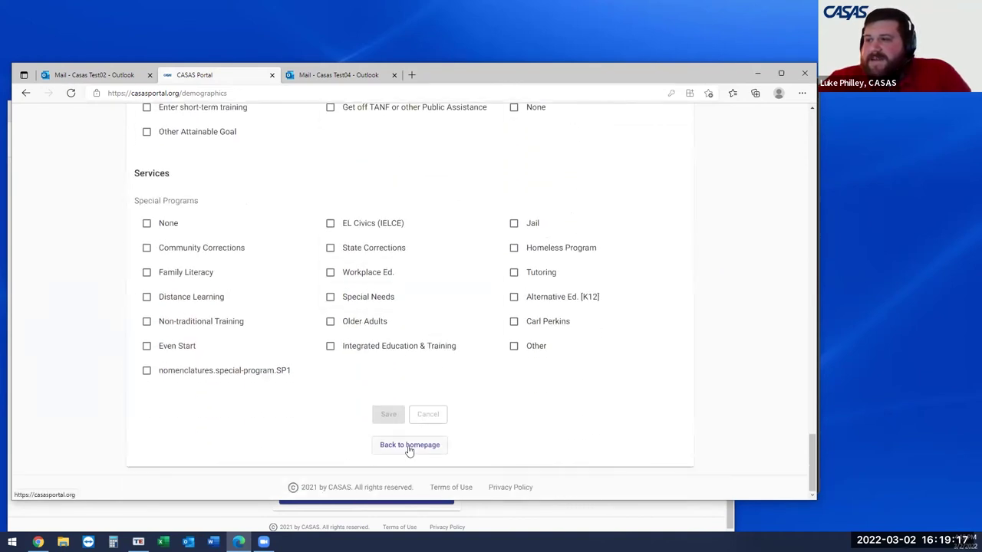
click(409, 446)
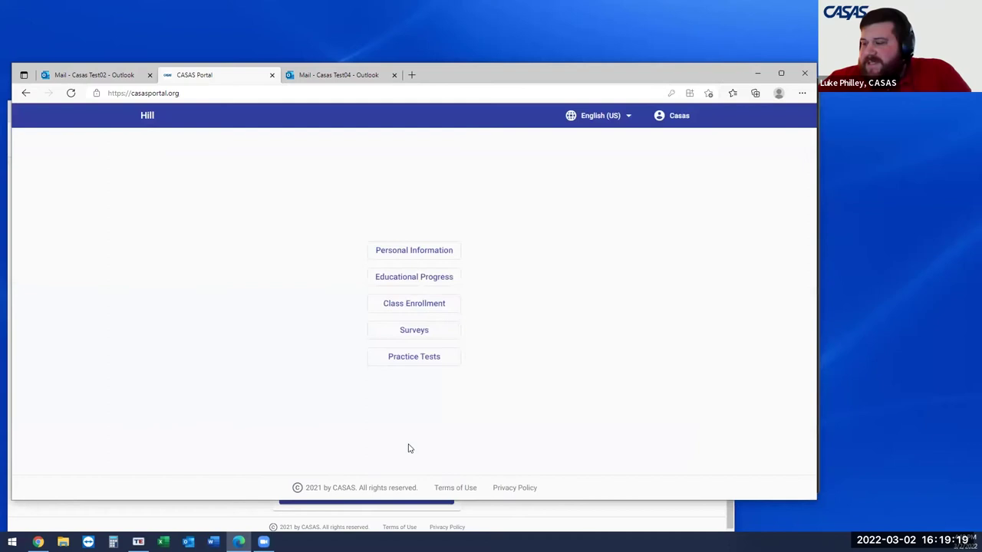
Review the student's Educational Progress page from Program Information down to Education Results, and return to the homepage
click(406, 281)
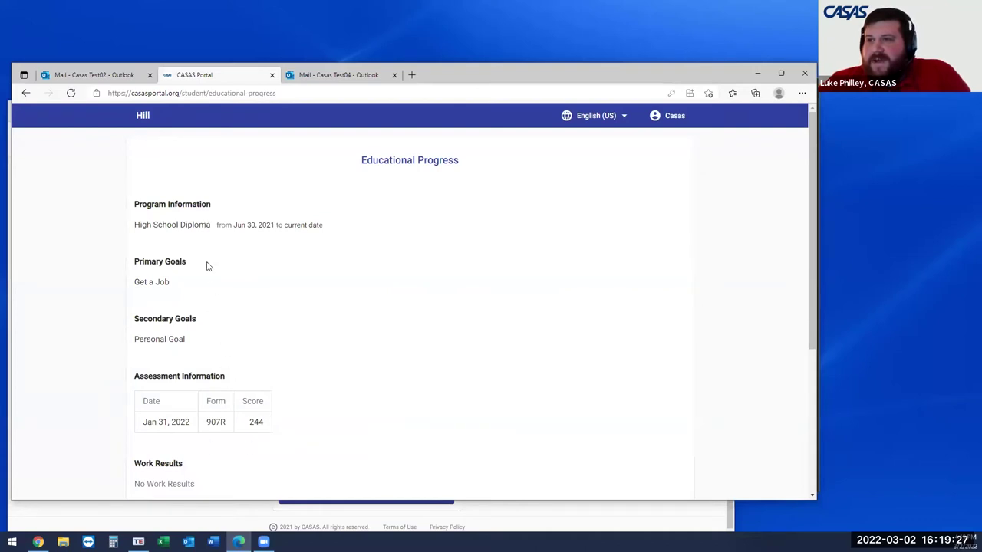
scroll(274, 366, down, 3)
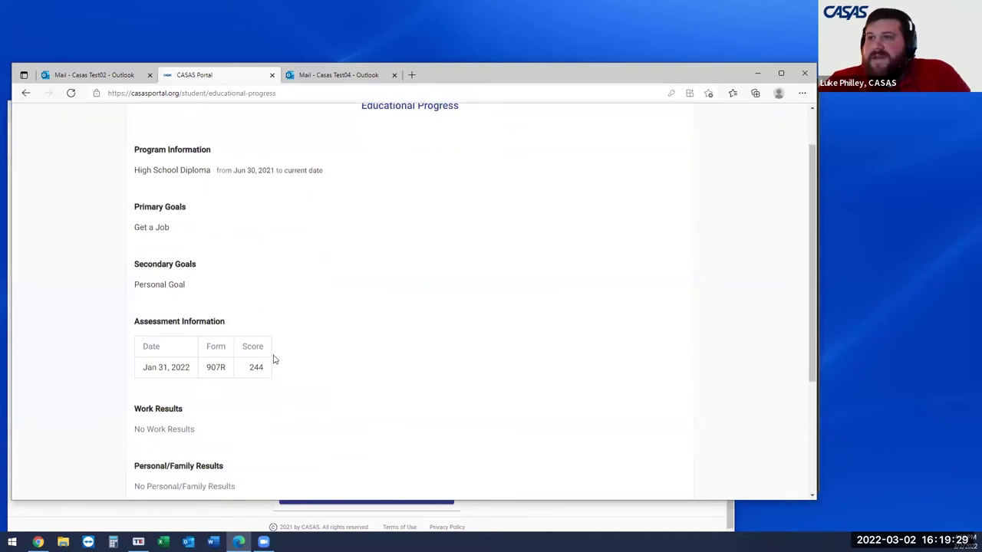
scroll(209, 192, up, 3)
scroll(205, 224, down, 3)
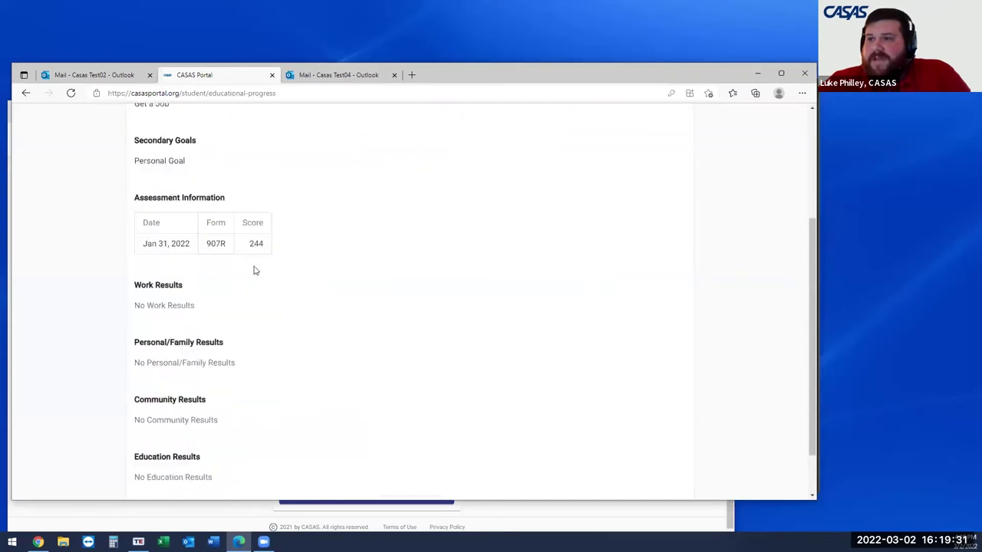
scroll(230, 338, down, 1)
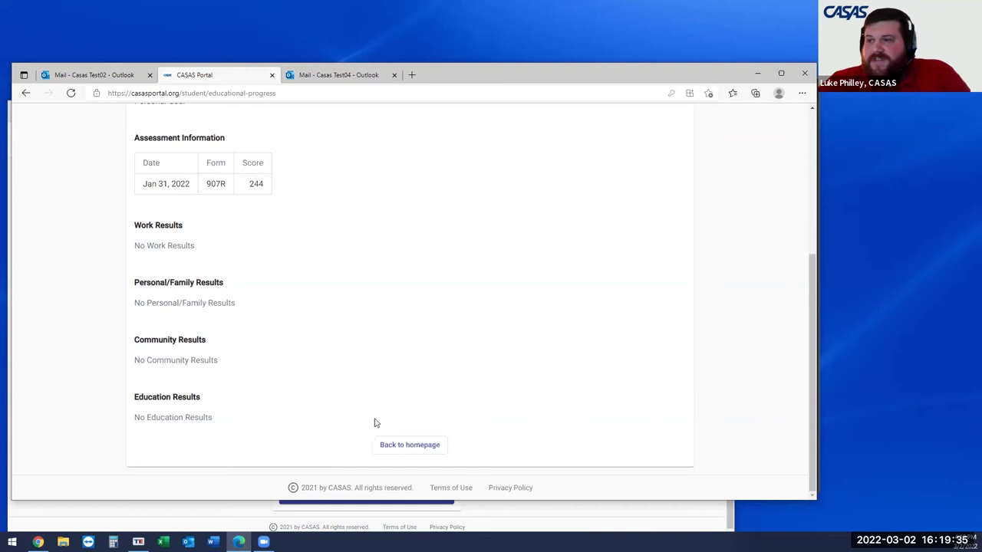
click(407, 447)
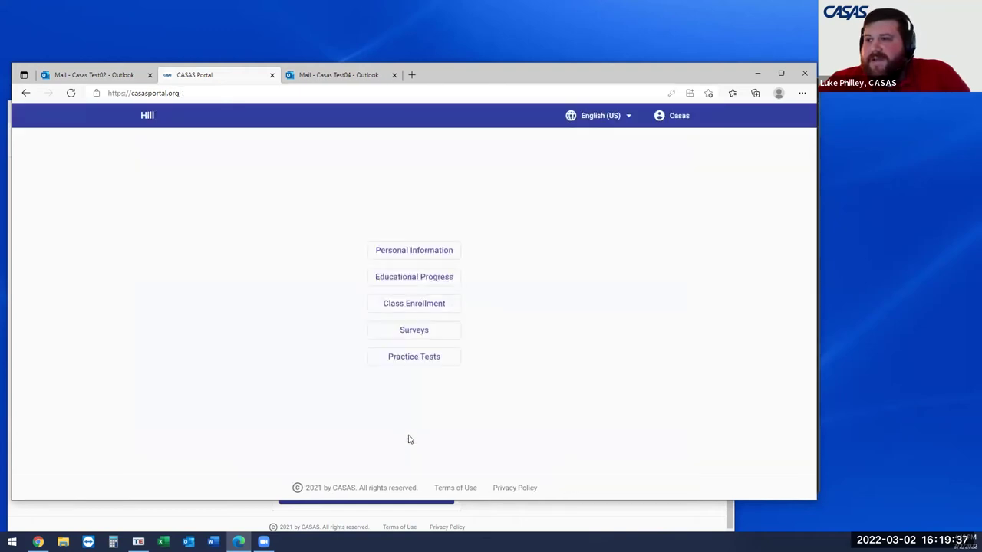
View the student's Class Enrollment options and the Surveys page, returning to the homepage after each
click(434, 305)
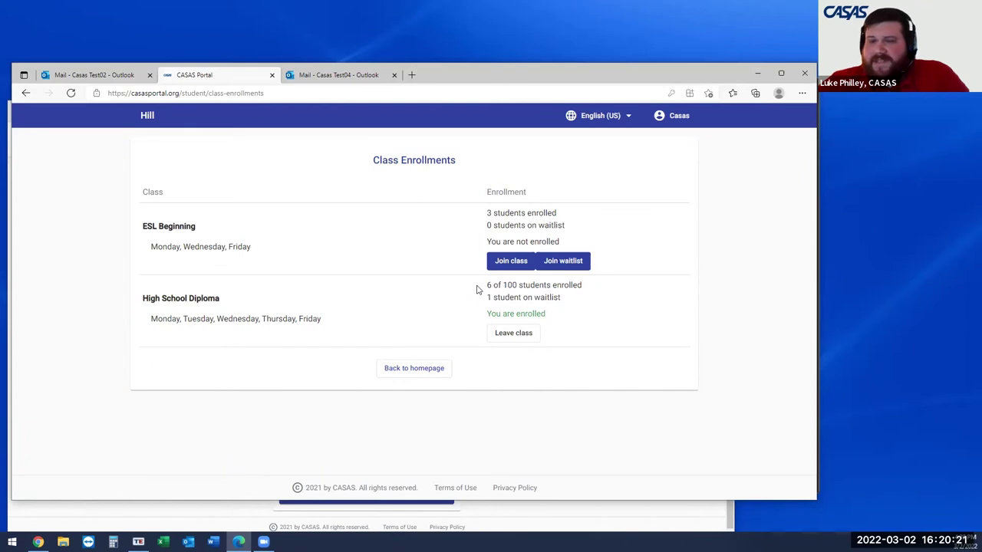
click(429, 372)
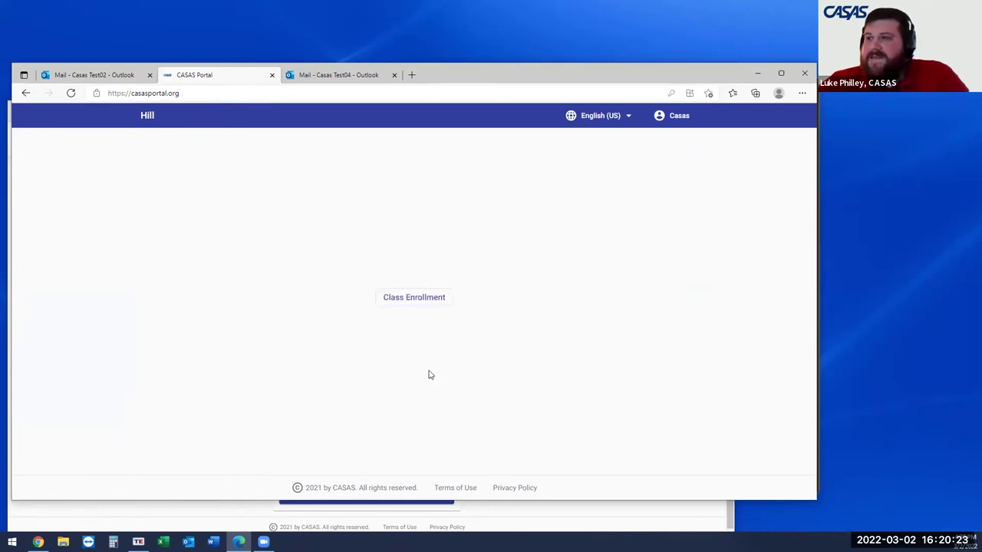
click(432, 331)
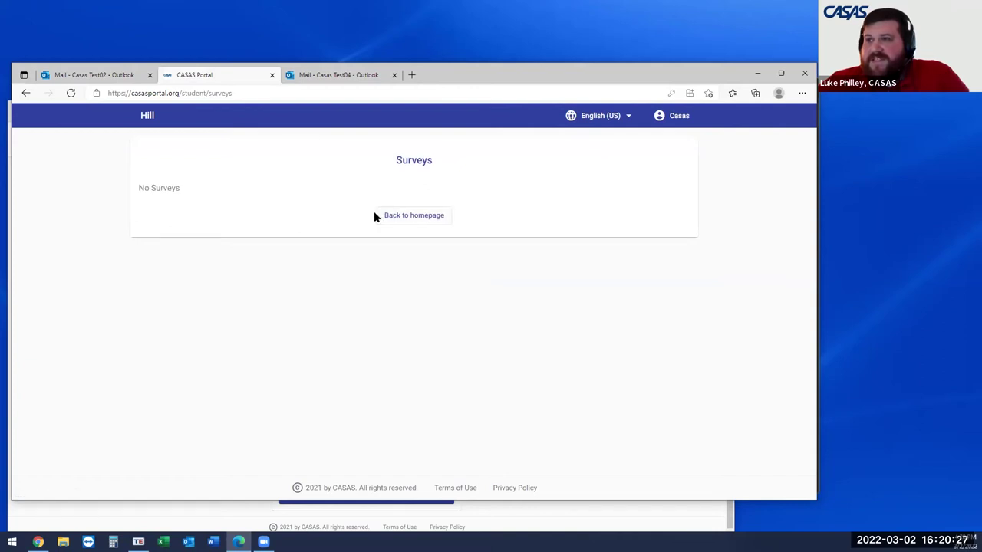
click(416, 216)
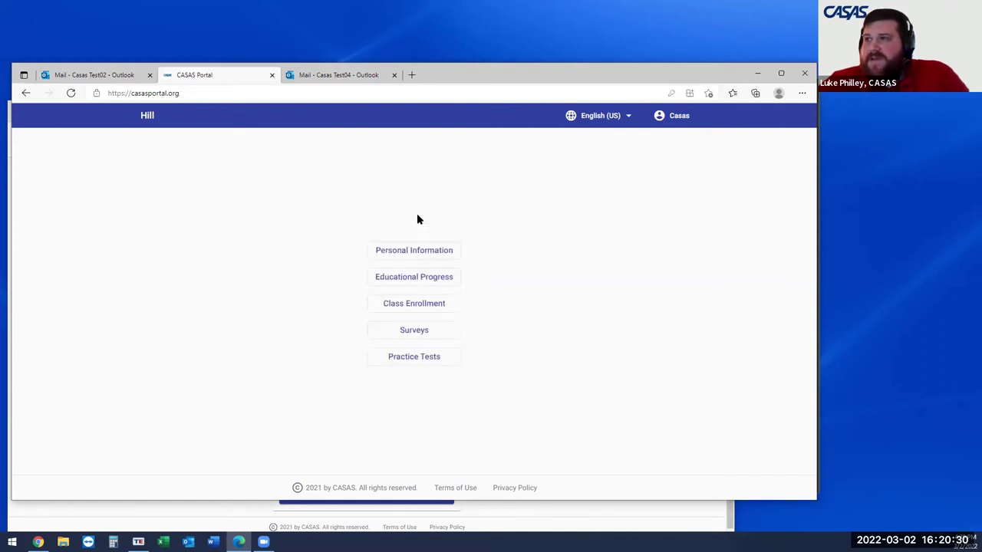
Try to open the Practice Tests eTests Sampler, dismiss the notification, and return to the Home page
click(433, 359)
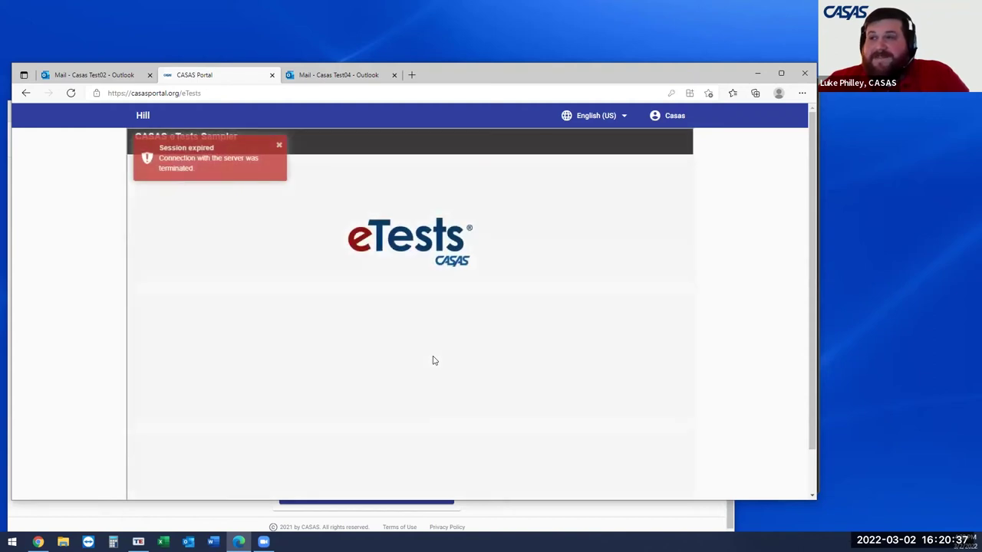
click(281, 146)
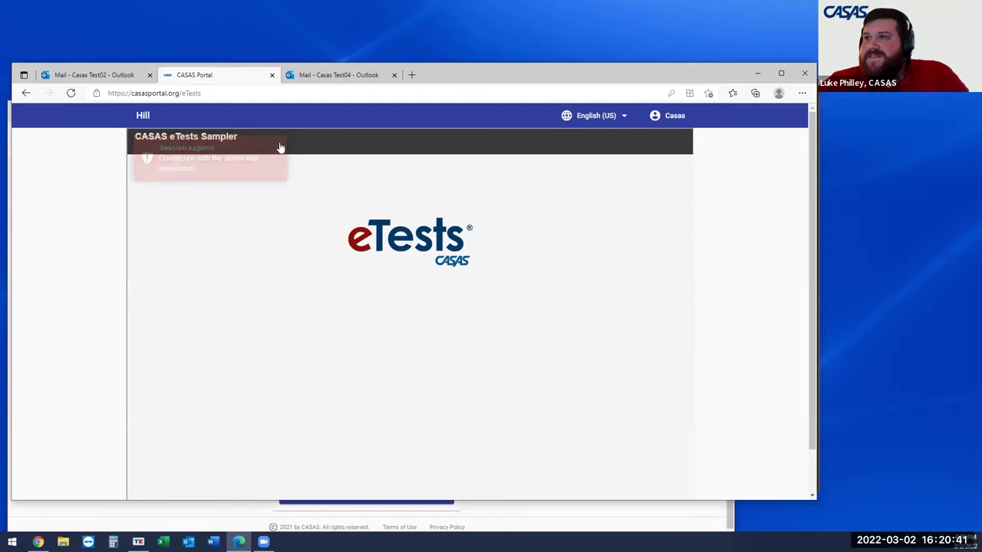
scroll(344, 212, down, 1)
scroll(343, 212, up, 1)
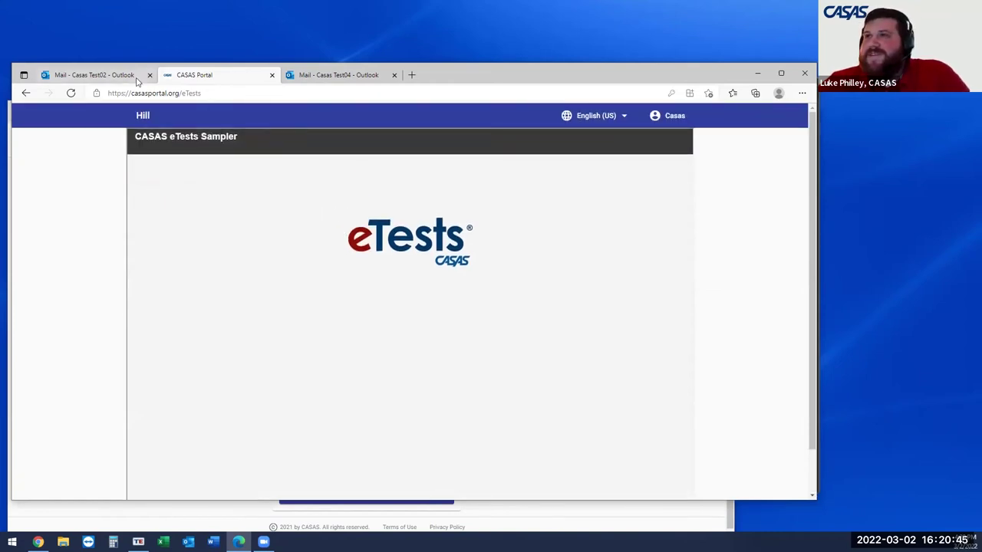
click(674, 116)
click(660, 146)
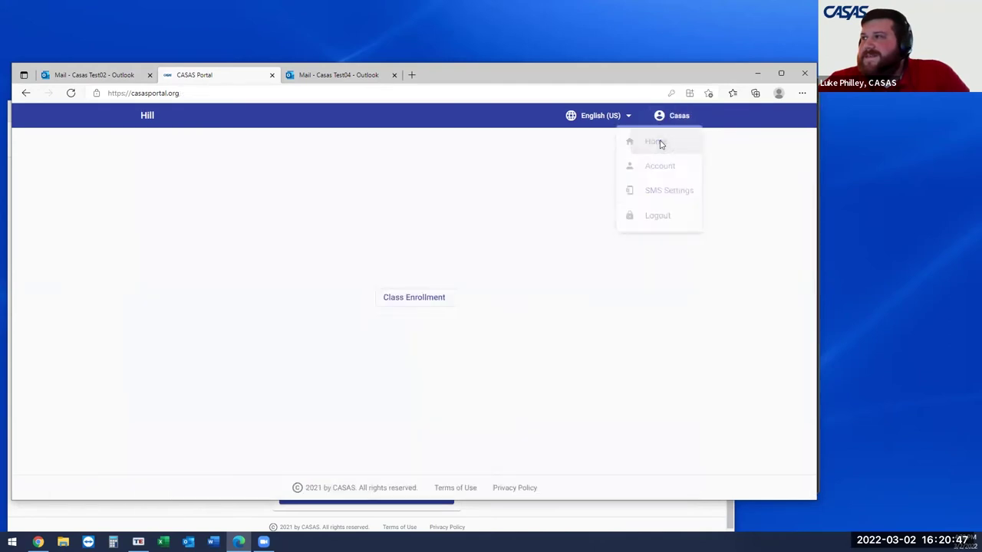
Try the Practice Tests sampler again and go back to the Home page
click(436, 357)
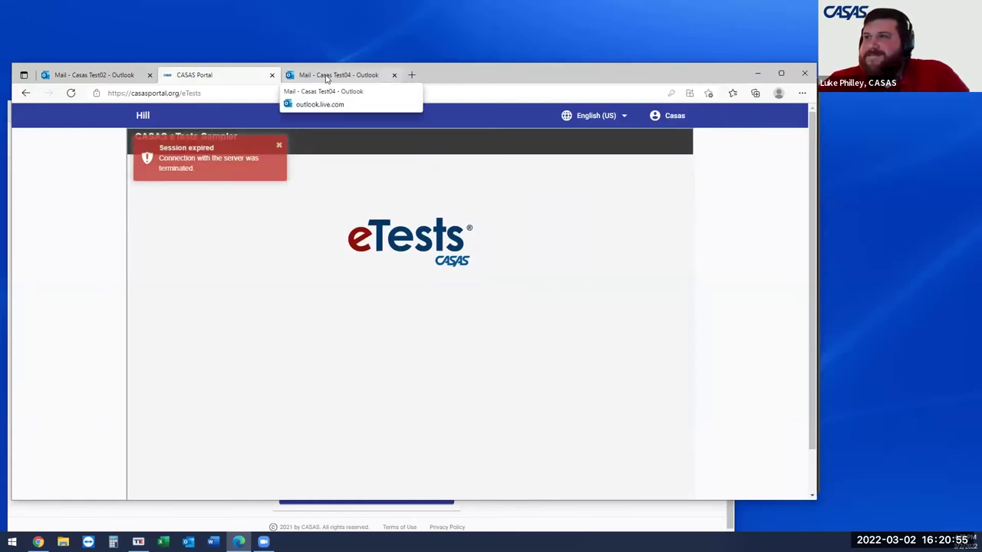
scroll(426, 290, down, 1)
scroll(426, 290, up, 1)
click(661, 123)
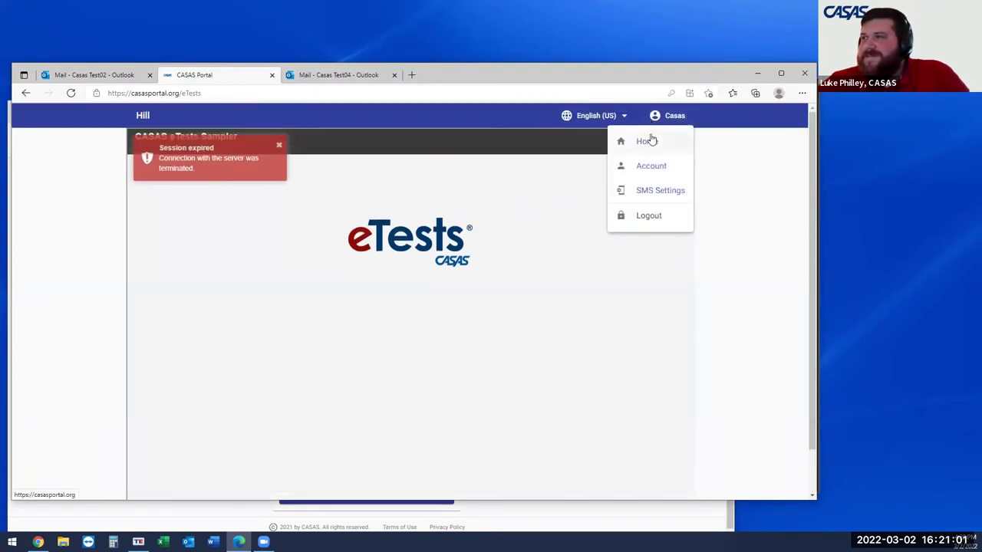
click(653, 148)
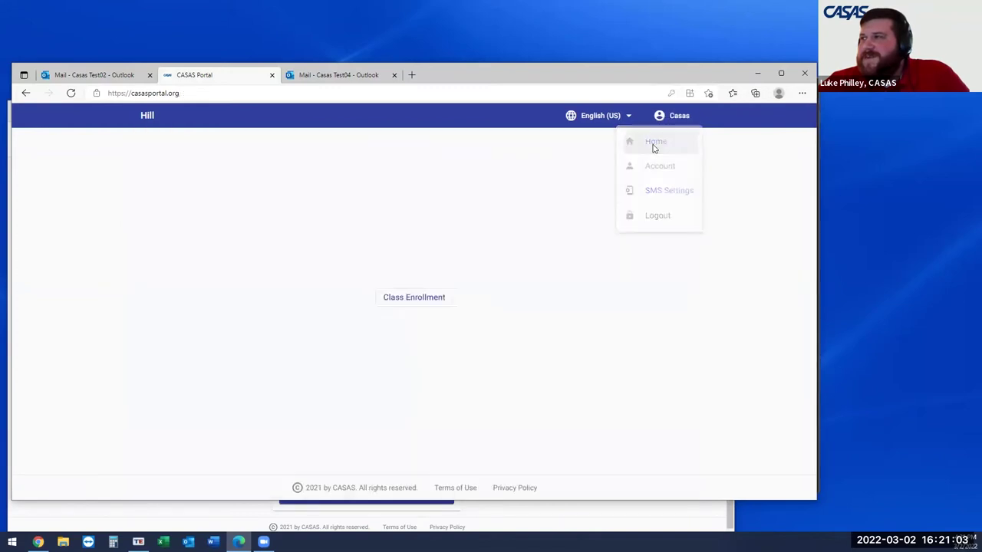
View the student's Account profile and the SMS Settings page, and return to the Home page
click(670, 116)
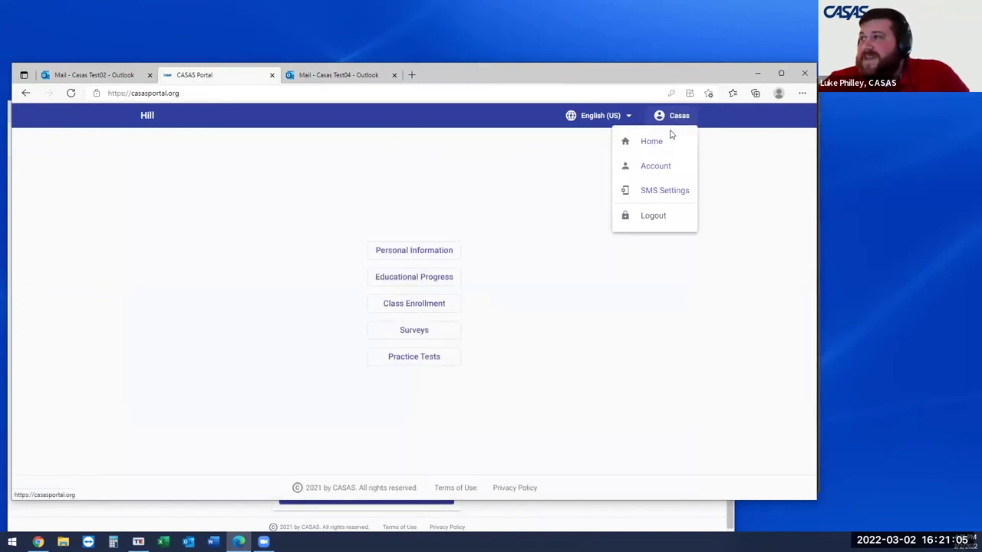
click(665, 167)
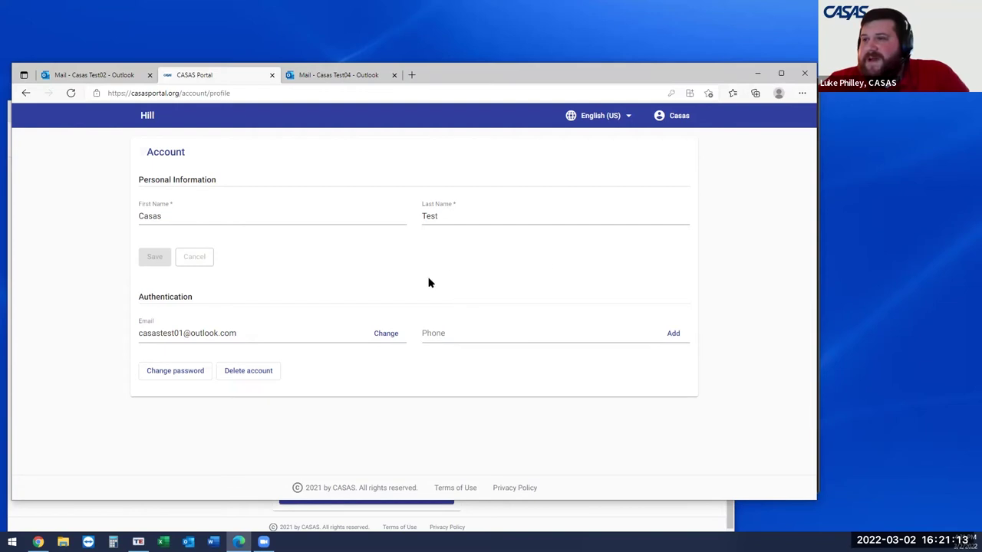
click(679, 119)
click(665, 192)
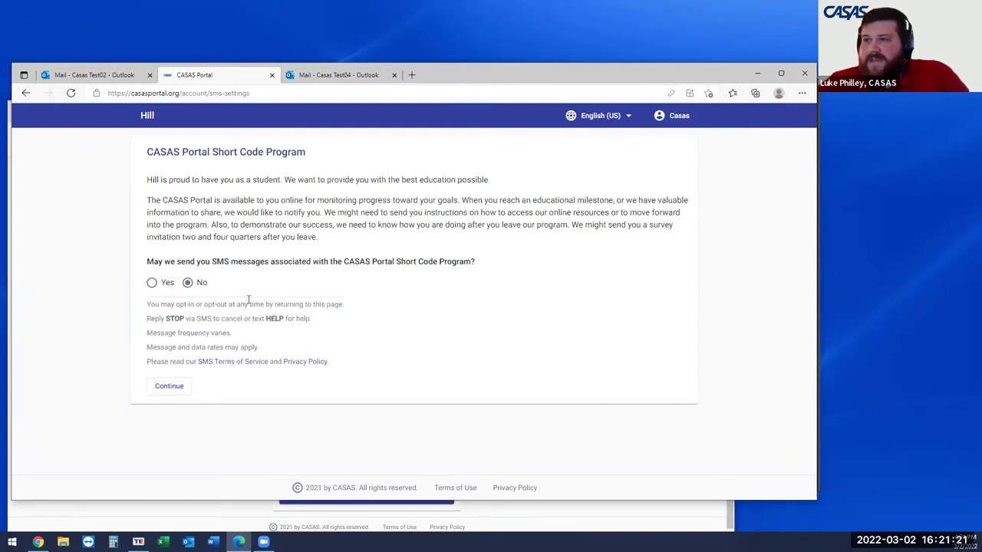
click(675, 119)
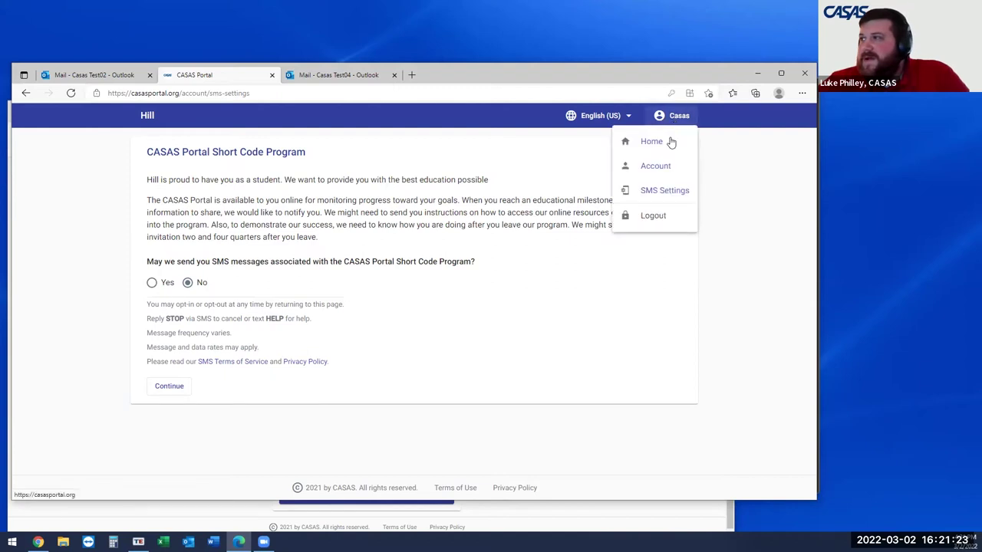
click(670, 141)
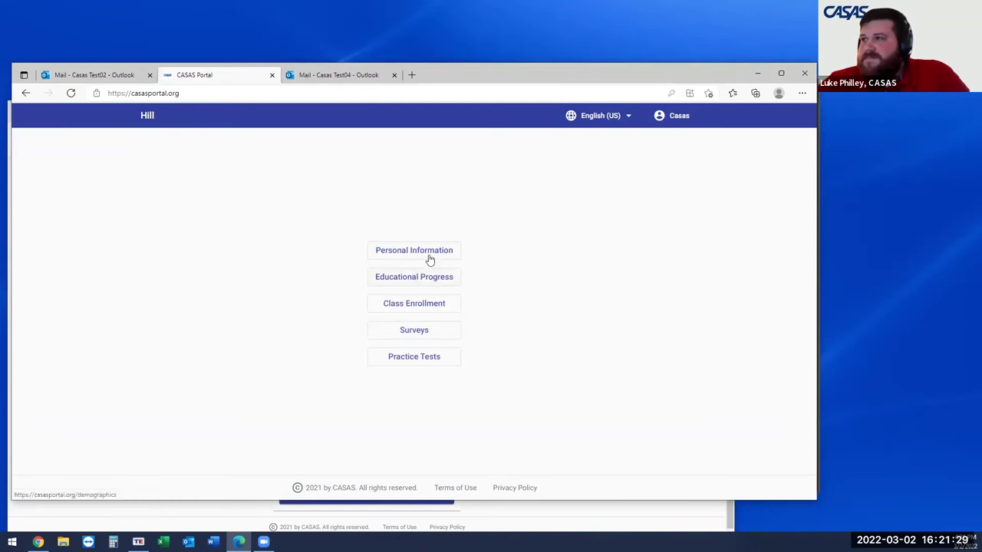
Reopen the Educational Progress page briefly and return to the Home page
click(437, 277)
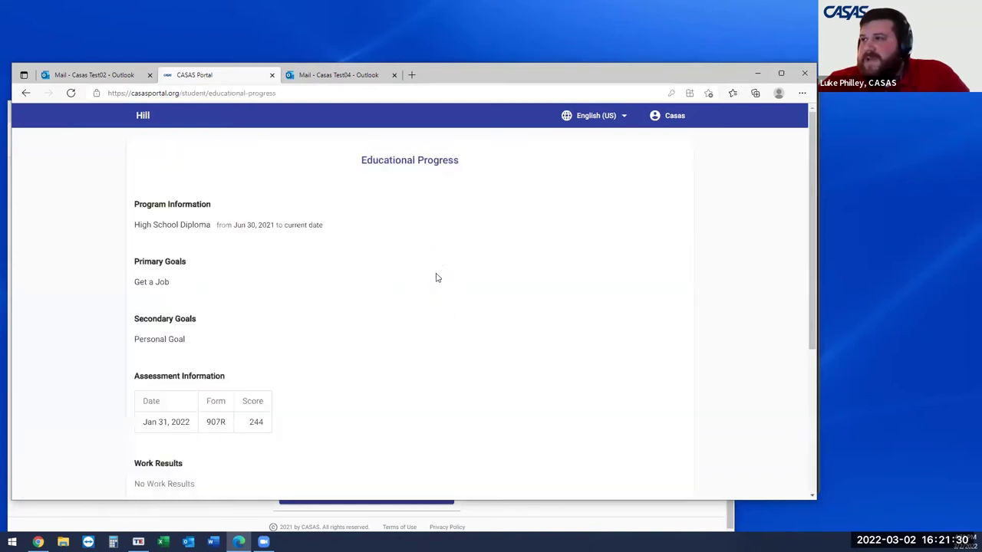
click(661, 119)
click(656, 145)
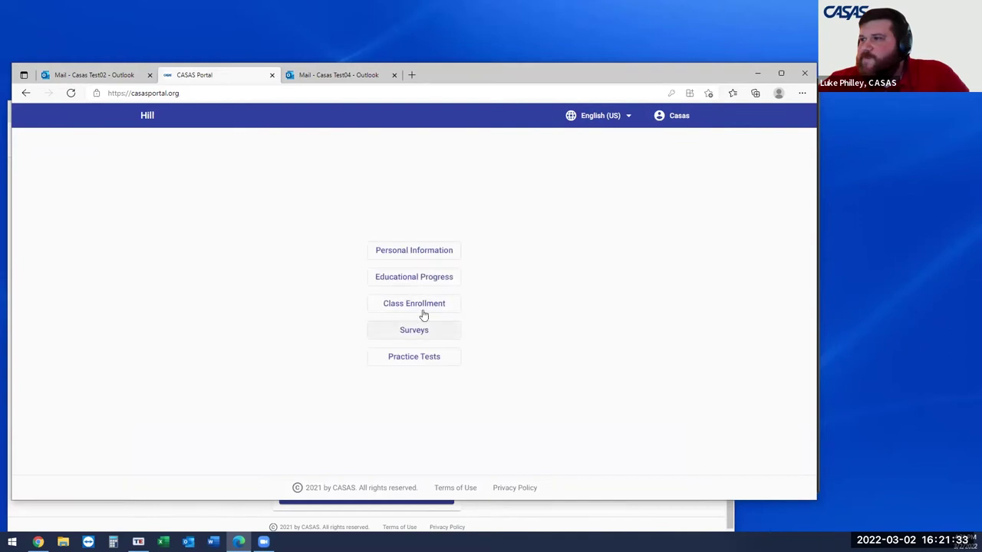
Open the Practice Tests eTests Sampler in the CASAS Portal once more and look over the available interface languages
click(433, 359)
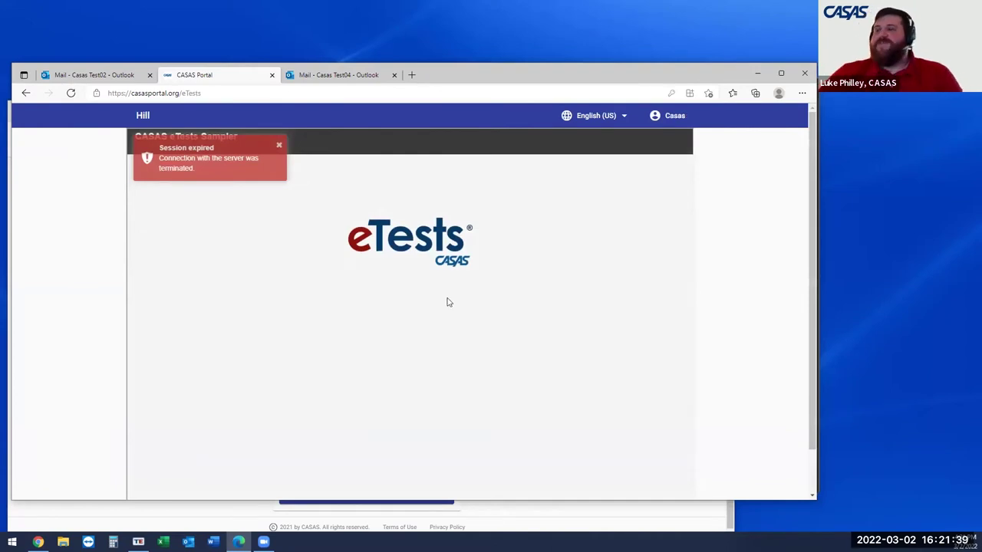
click(615, 117)
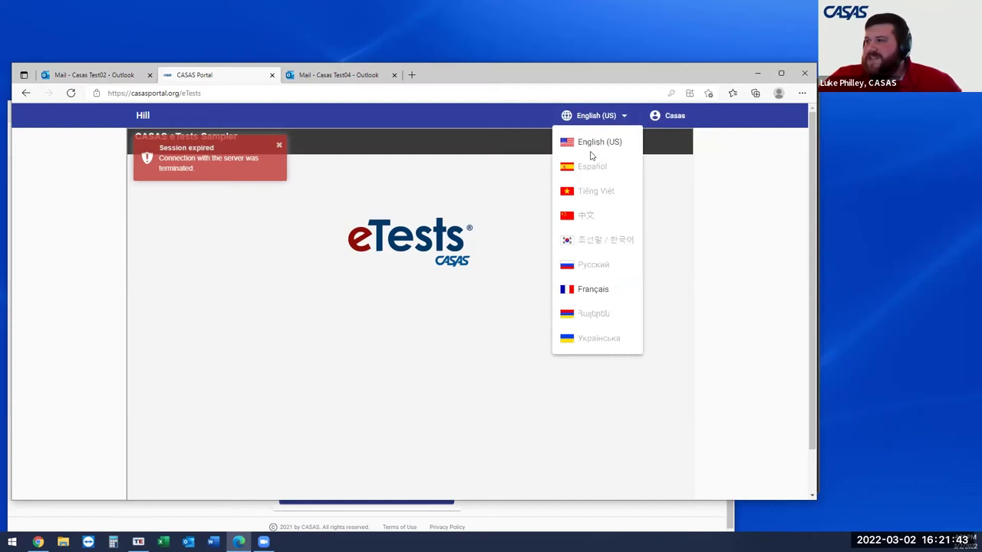
click(673, 189)
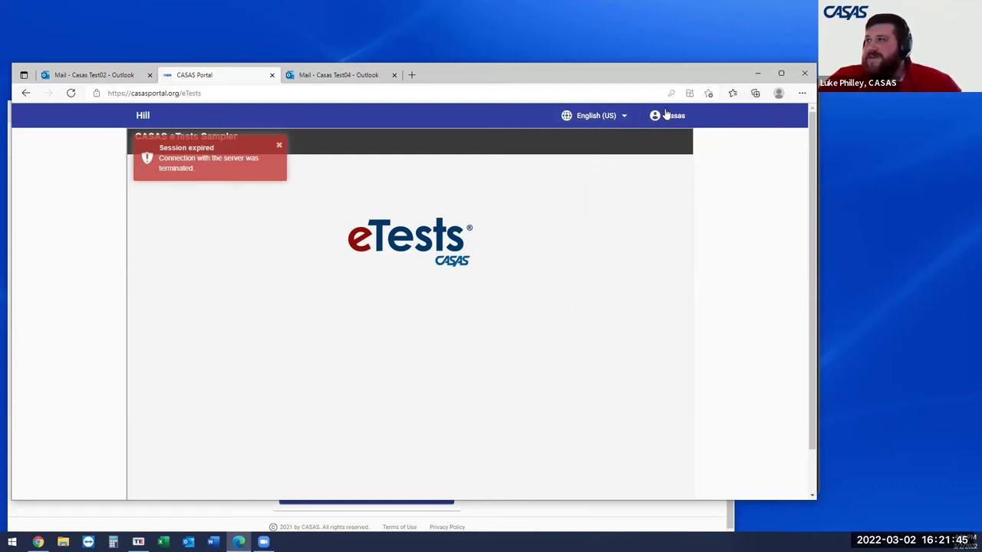
Look at the other test student's Outlook inbox, minimize that browser, and switch to the Students list in TOPSpro Enterprise
click(318, 75)
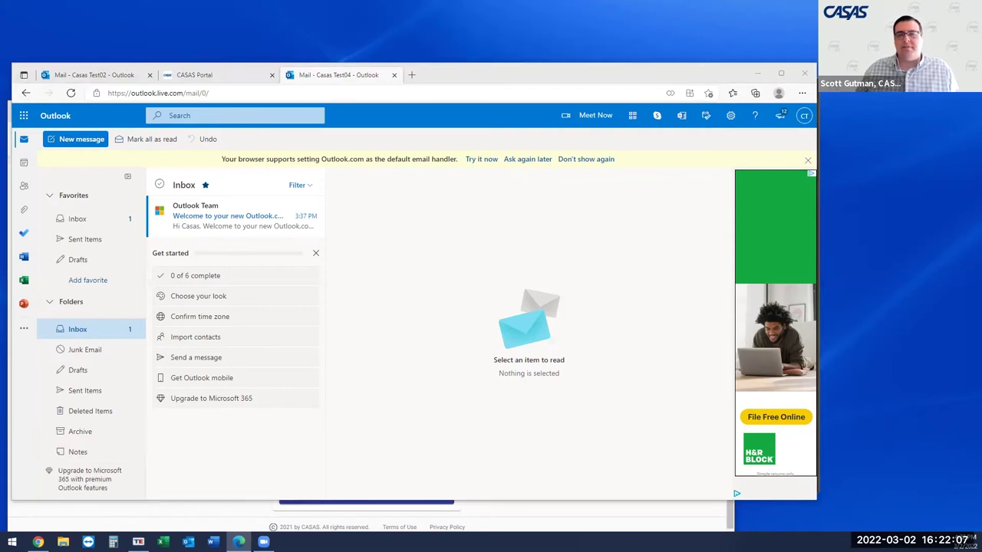
click(455, 81)
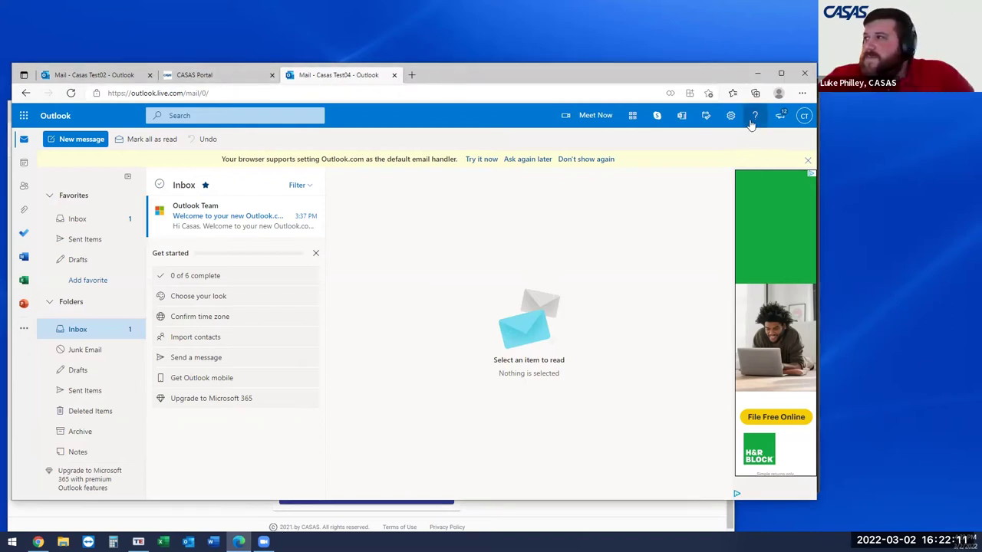
click(756, 73)
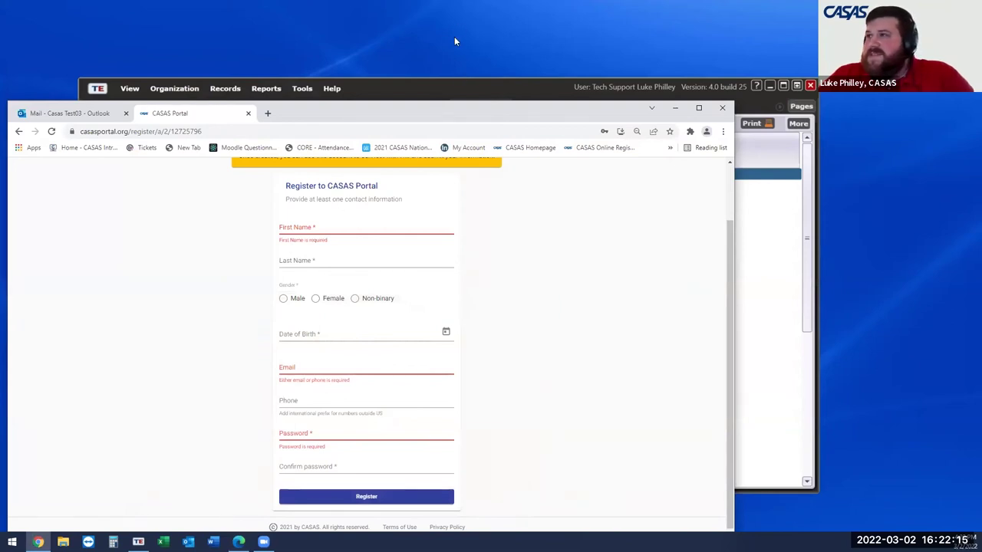
click(427, 89)
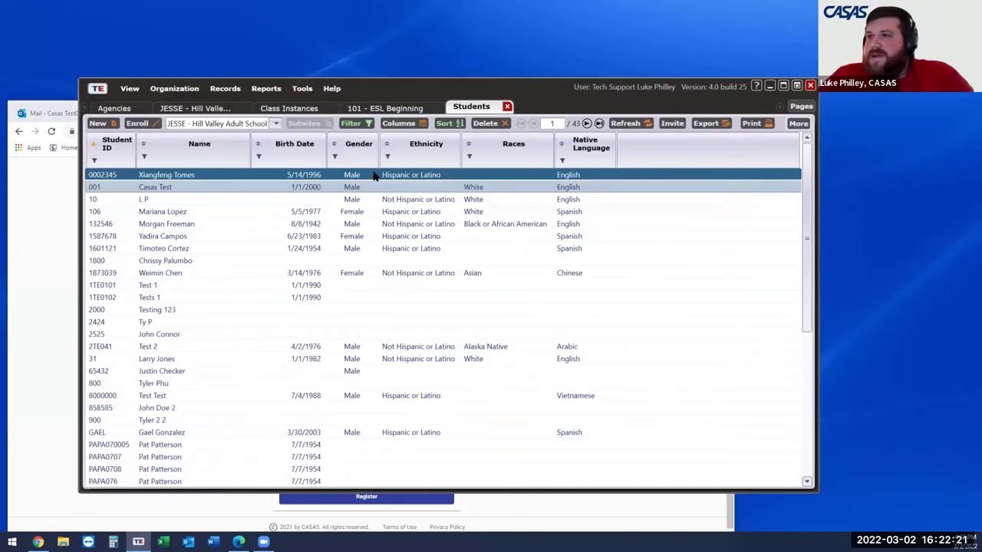
Start a Send Account Invite for the first student in the list, opening the CASAS Portal Account Invitation Wizard
click(801, 125)
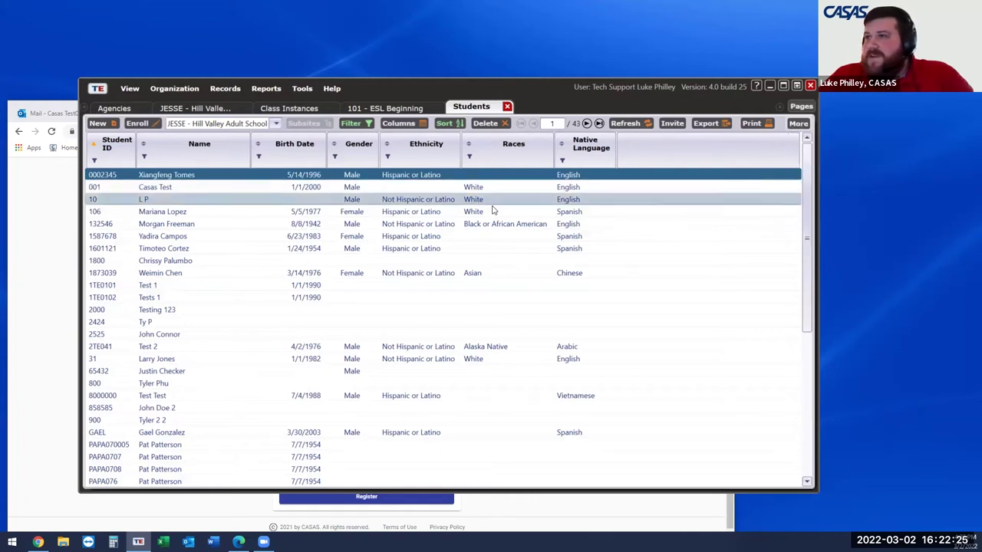
click(800, 124)
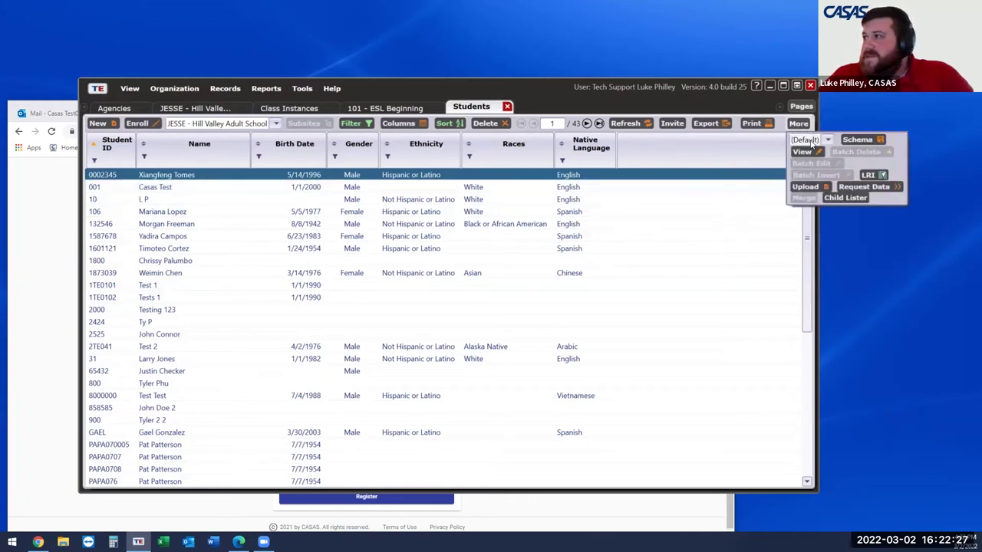
click(672, 124)
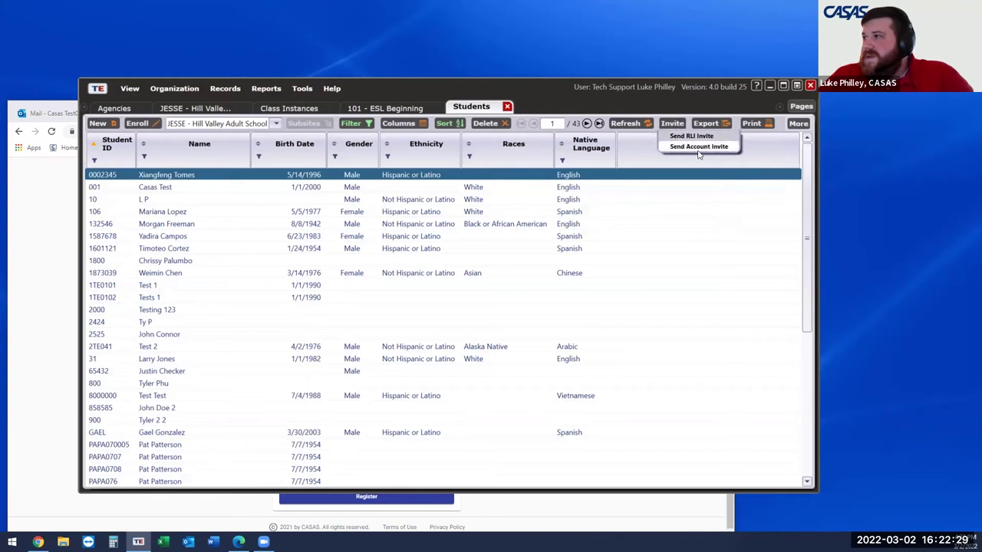
click(698, 146)
click(439, 302)
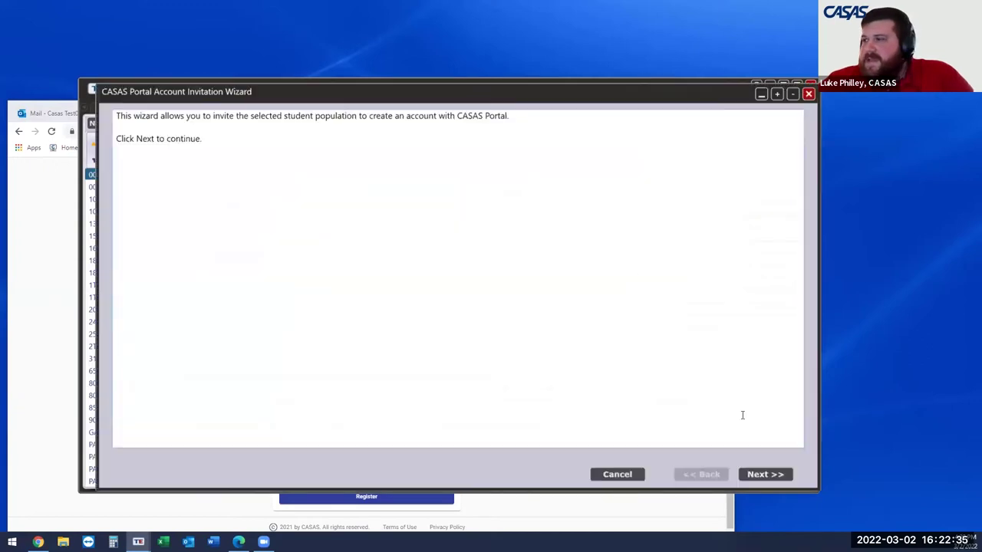
Set the invitation delivery method to By email only, accept delivery date 3/2/2022 and expiration date 3/2/2023, and advance to the invitation customization
click(763, 475)
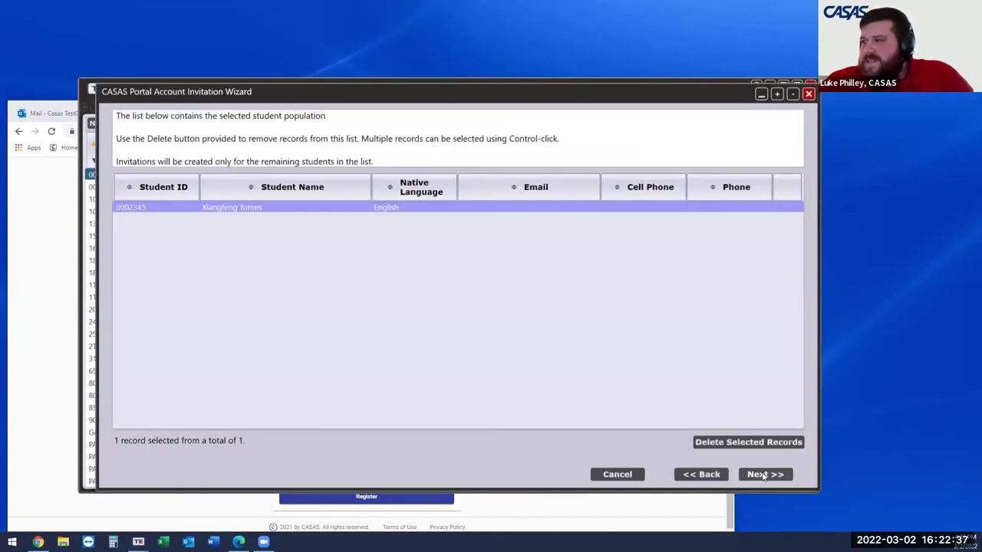
click(763, 475)
click(322, 445)
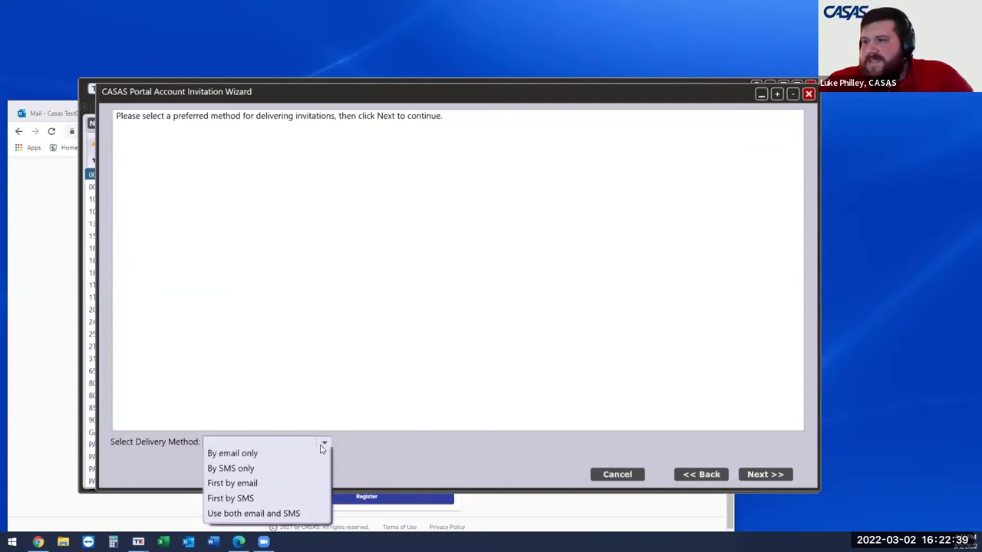
click(296, 455)
click(762, 475)
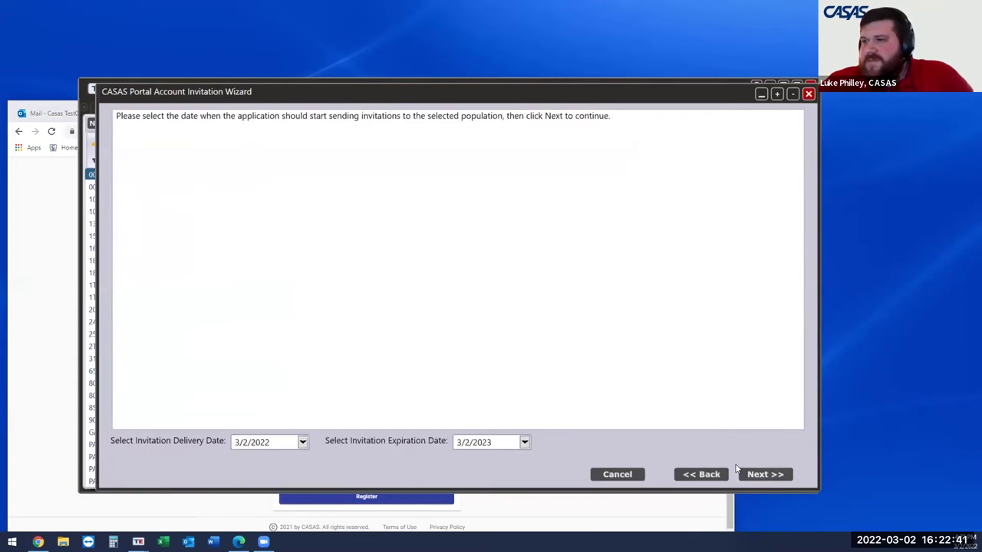
click(756, 474)
click(212, 445)
click(760, 474)
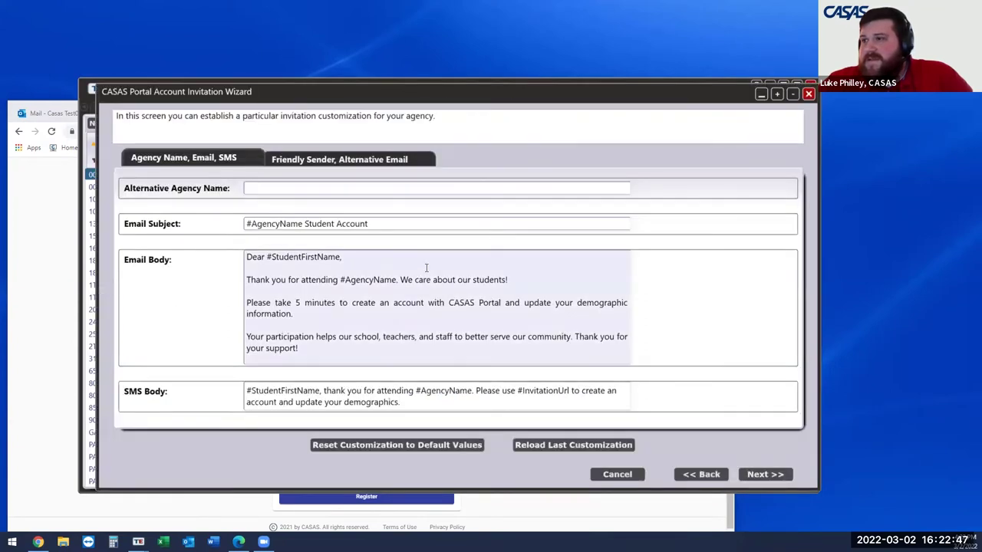
Review the invitation's email and SMS text and its friendly sender and alternative email settings, and exit the wizard
scroll(426, 268, down, 1)
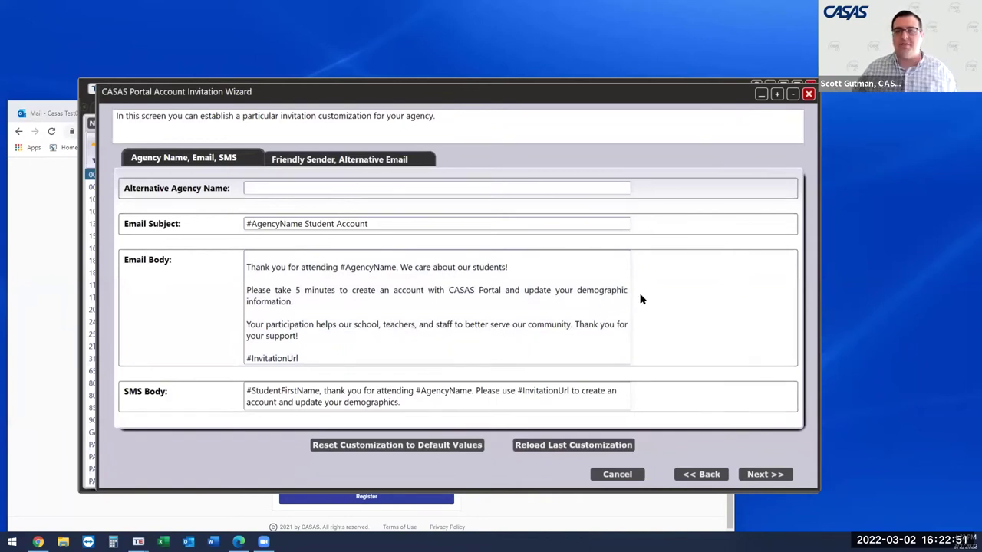
click(372, 159)
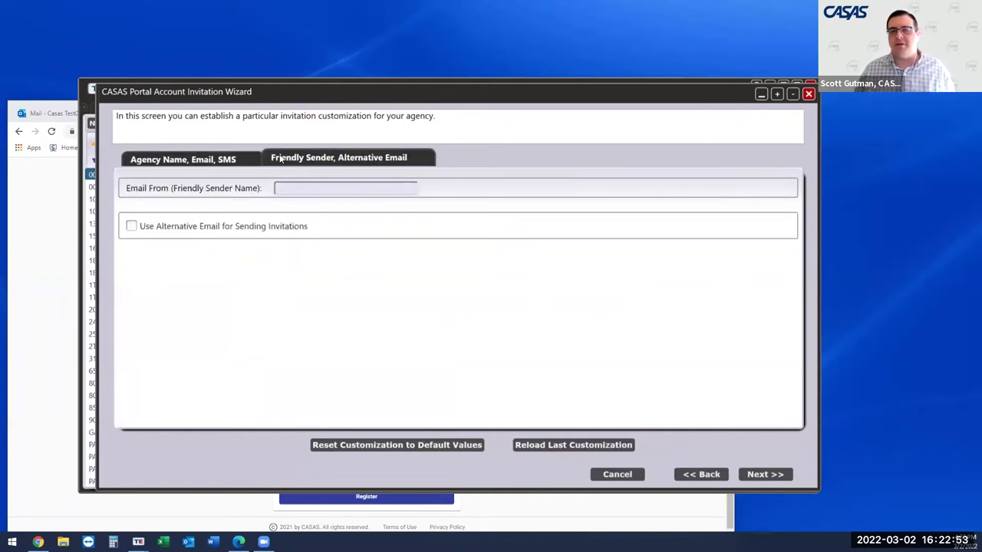
click(222, 159)
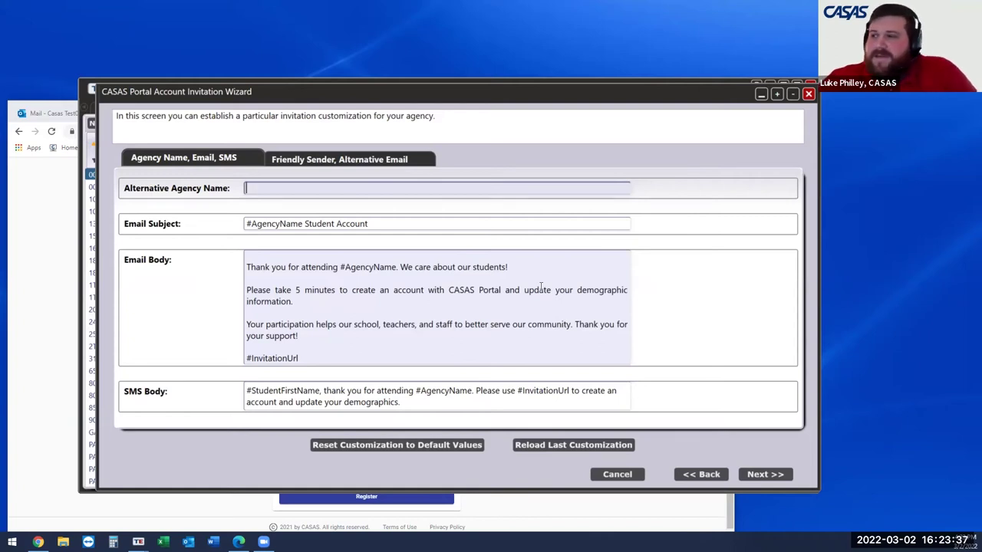
click(627, 475)
click(433, 306)
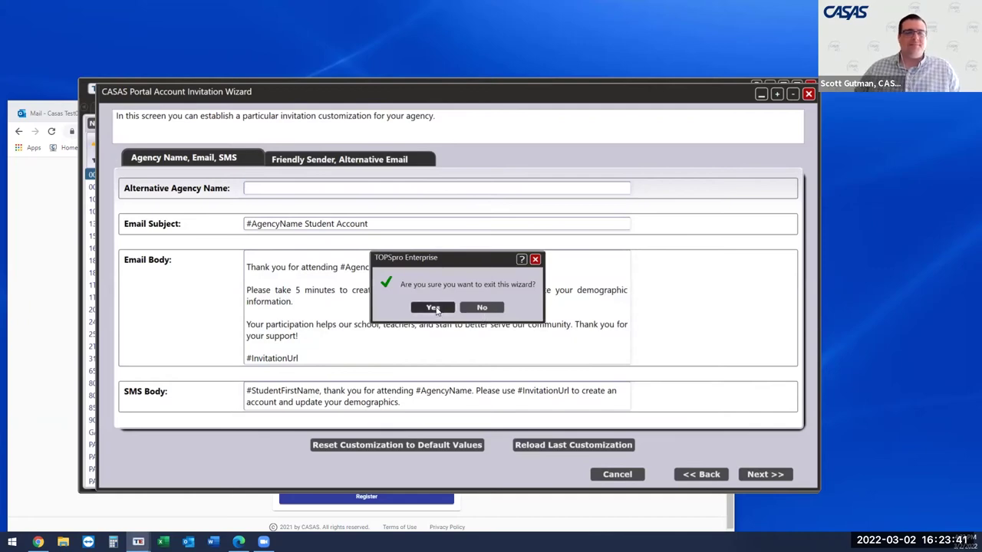
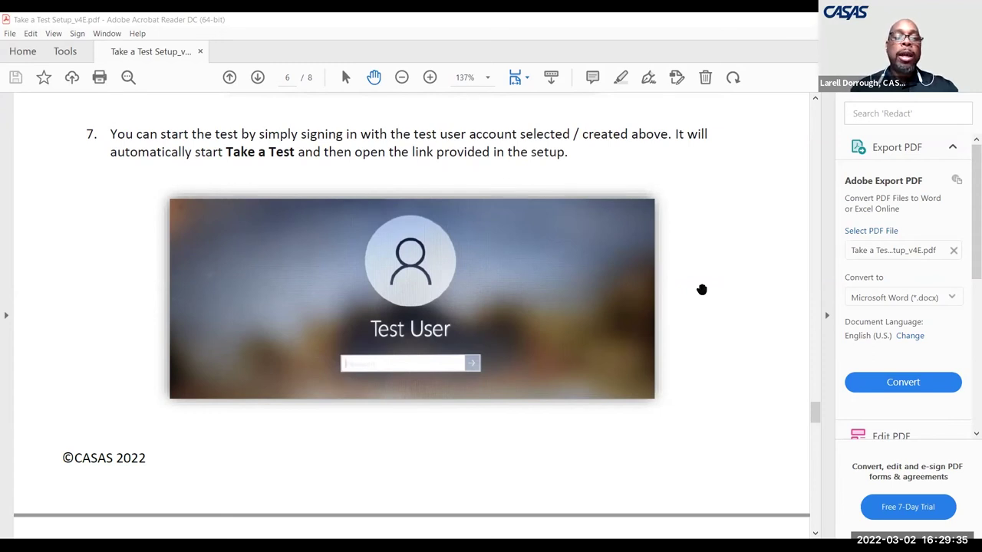
Review the test account options and the test user sign-in instructions in the Take a Test Setup PDF guide
scroll(701, 289, up, 3)
scroll(701, 290, up, 2)
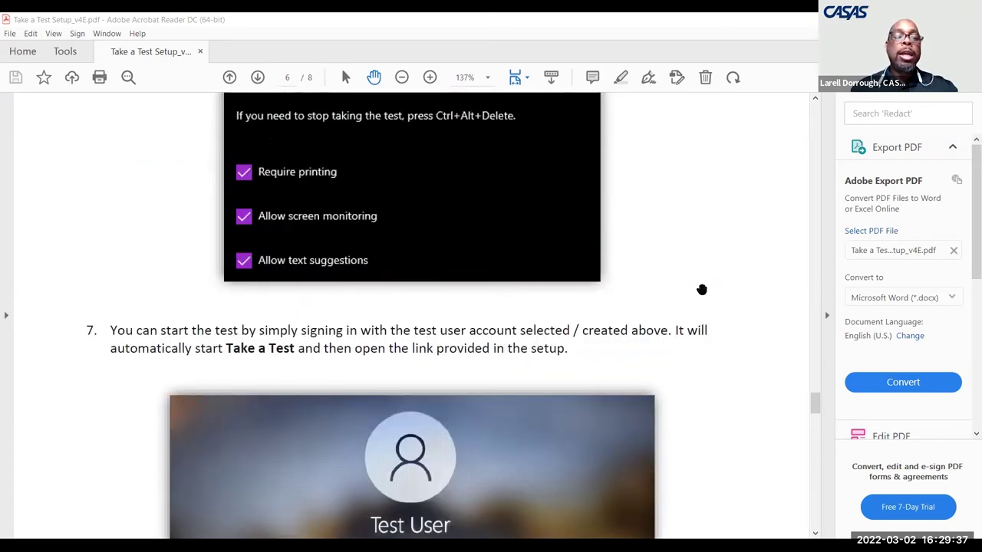
scroll(701, 292, down, 3)
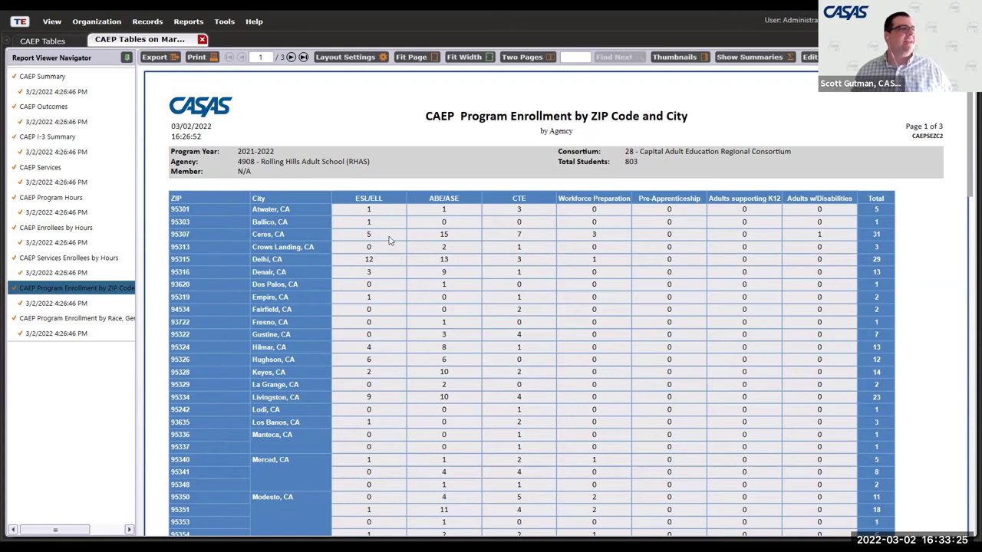
Return to the CAEP Tables report setup in TOPSpro Enterprise and show where the California state reports are found
click(44, 42)
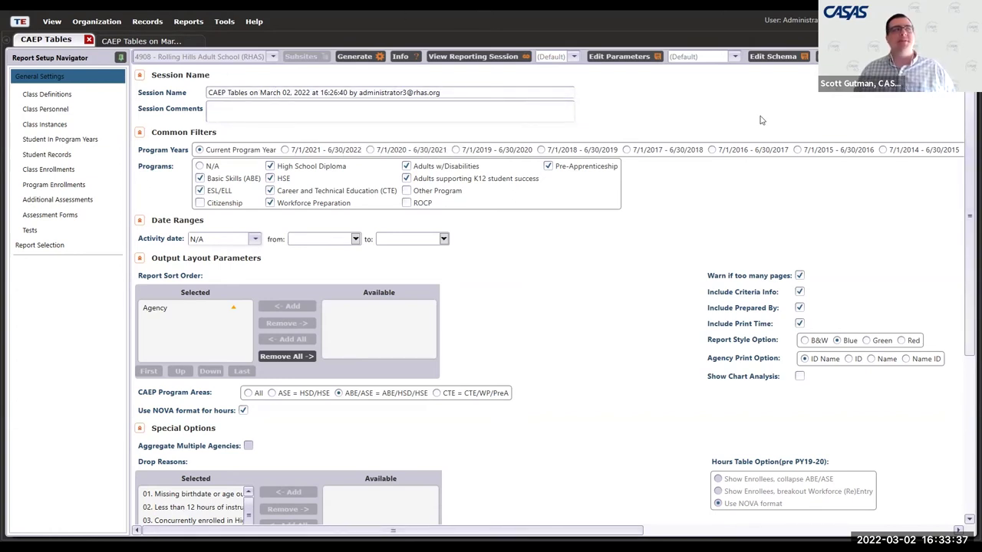
click(188, 23)
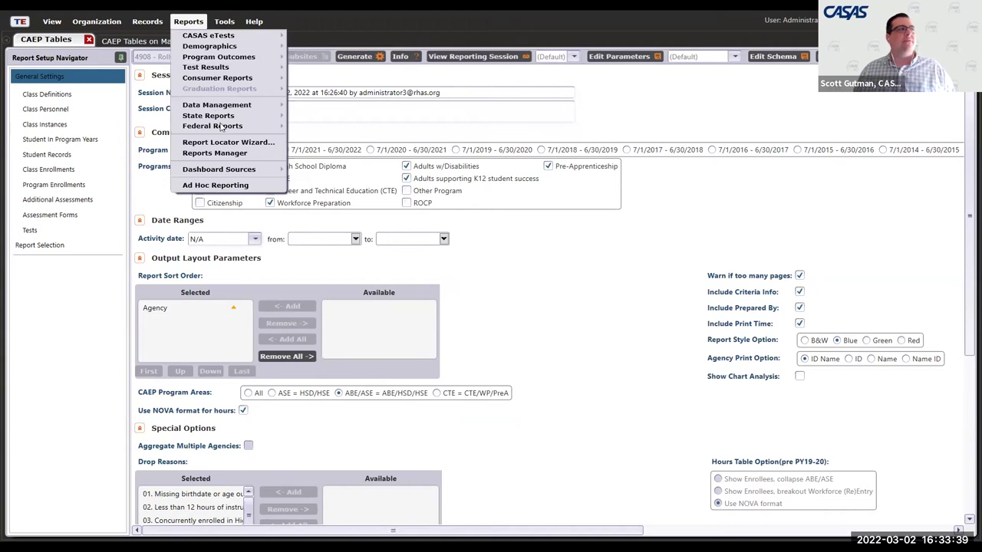
mouse_move(228, 121)
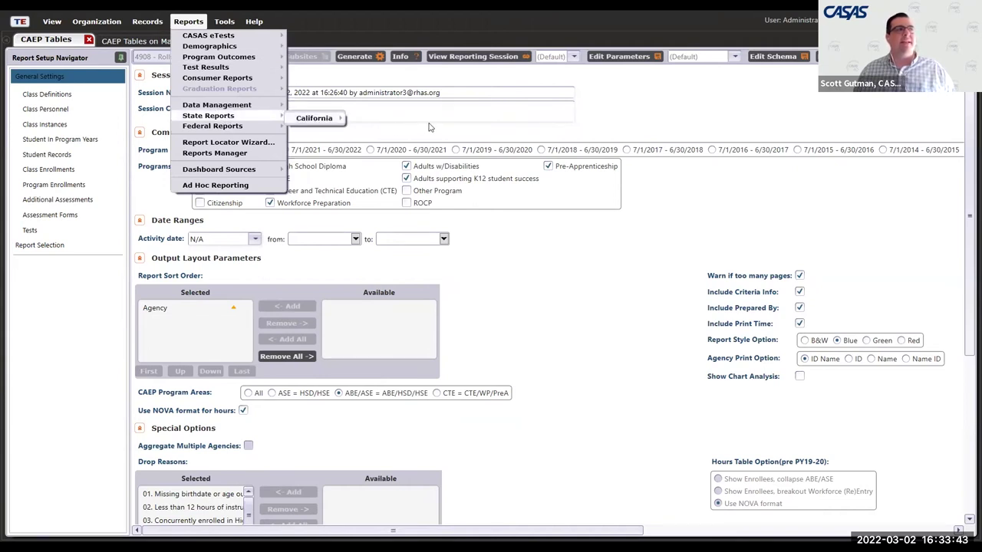
mouse_move(316, 121)
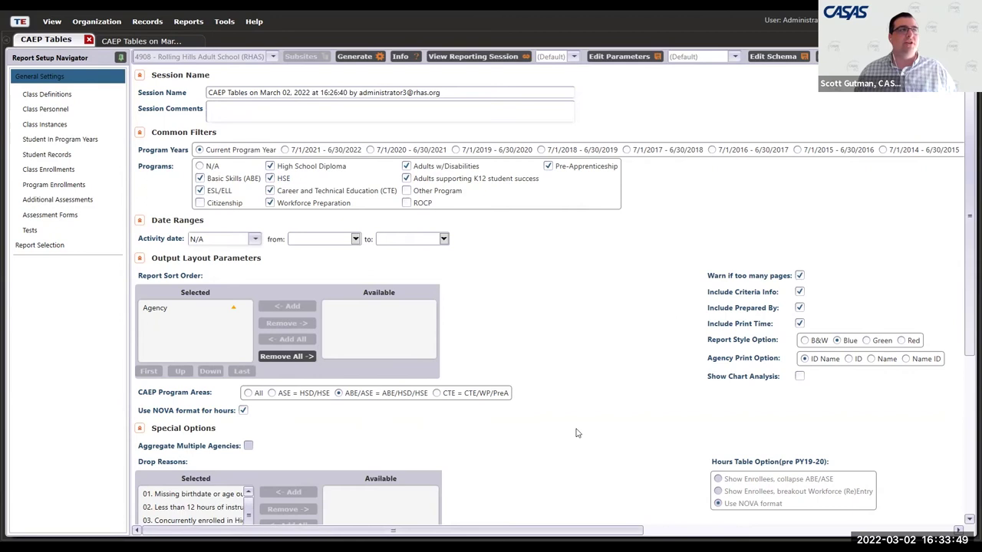
Review which CAEP reports are selected and the General Settings of the setup, and return to the generated CAEP Tables
click(48, 245)
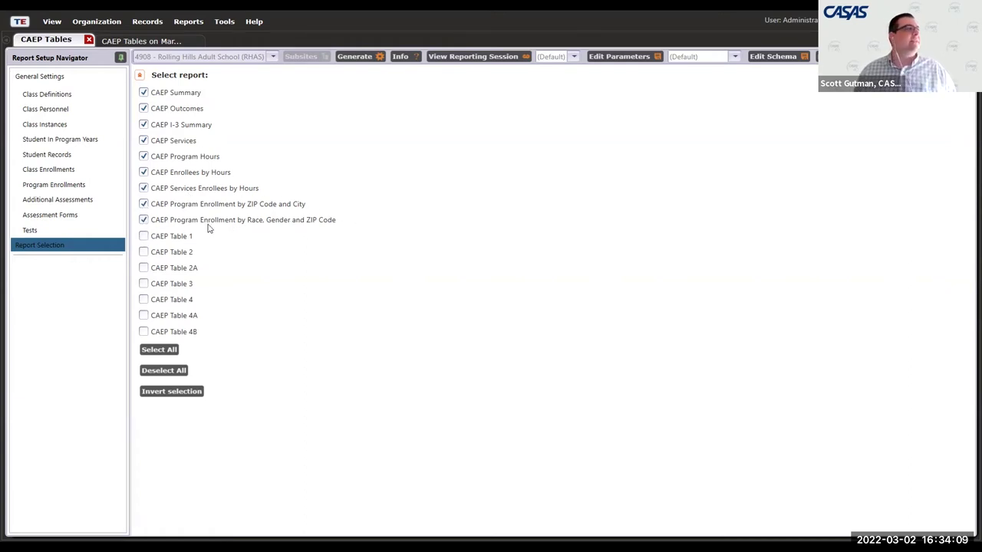
click(108, 78)
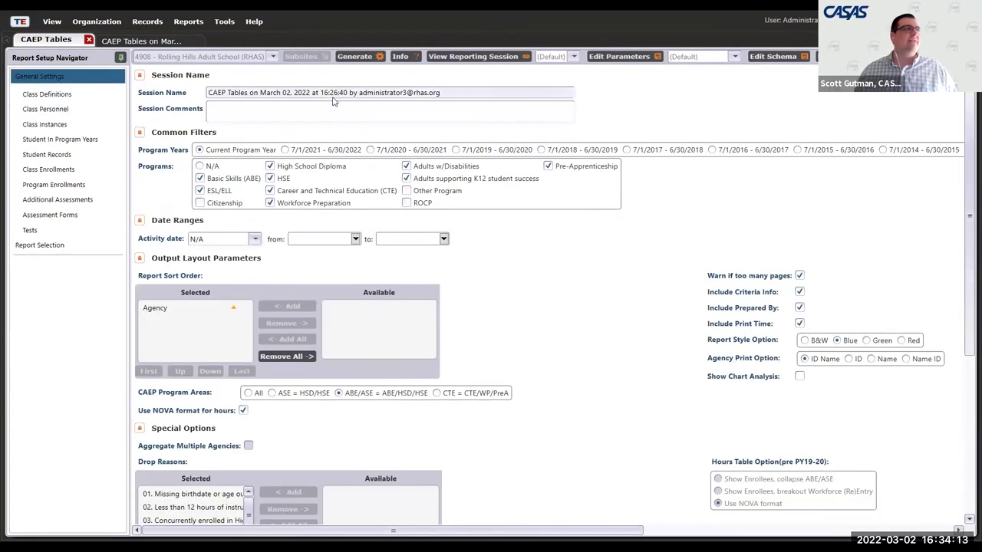
click(161, 42)
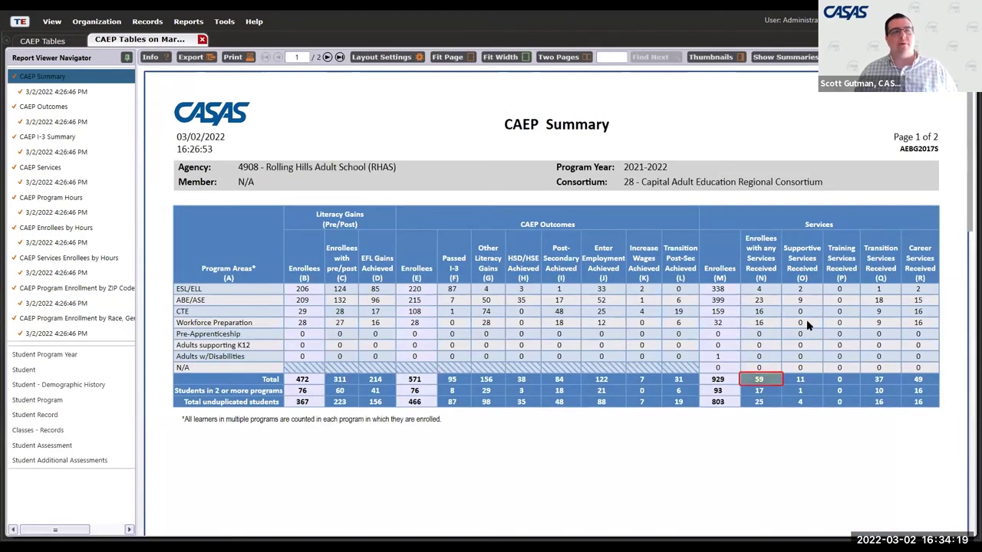
Open the CAEP Program Enrollment by ZIP Code and City report and examine enrollment per city, program and total
click(69, 289)
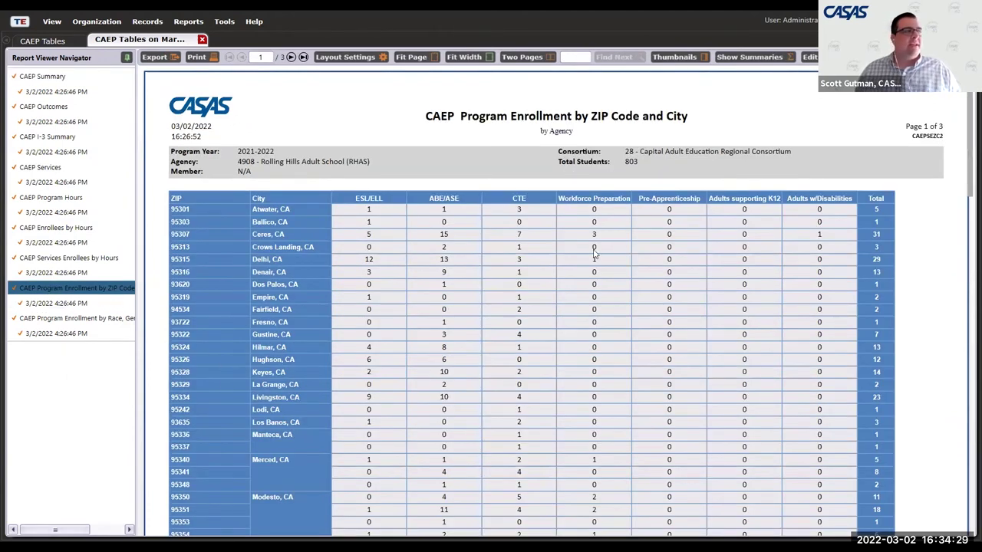
scroll(845, 255, down, 2)
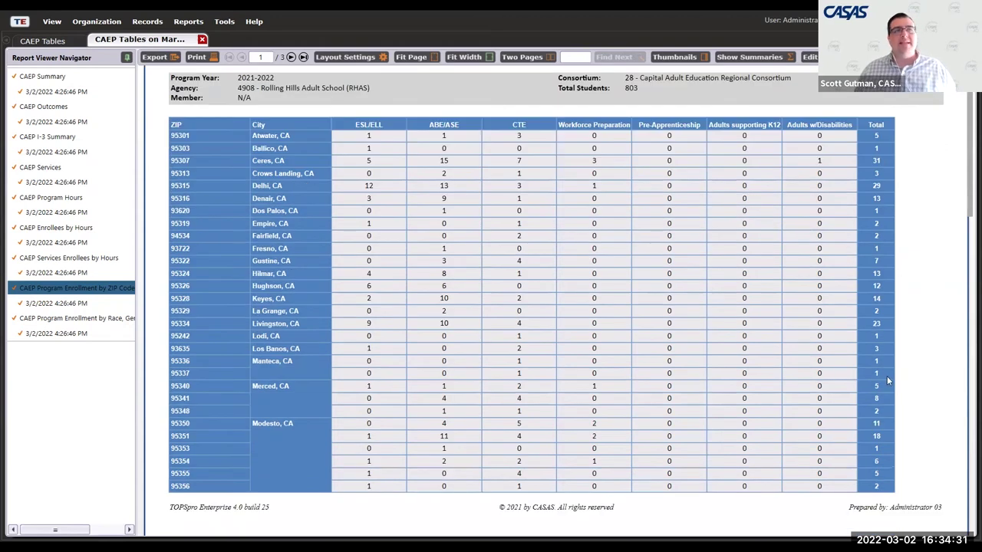
scroll(591, 263, up, 2)
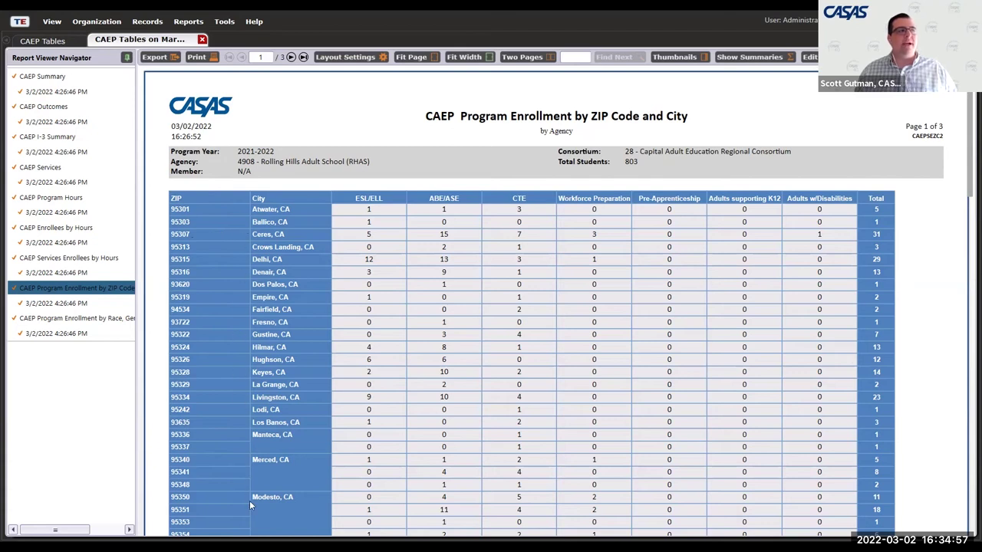
scroll(310, 453, down, 2)
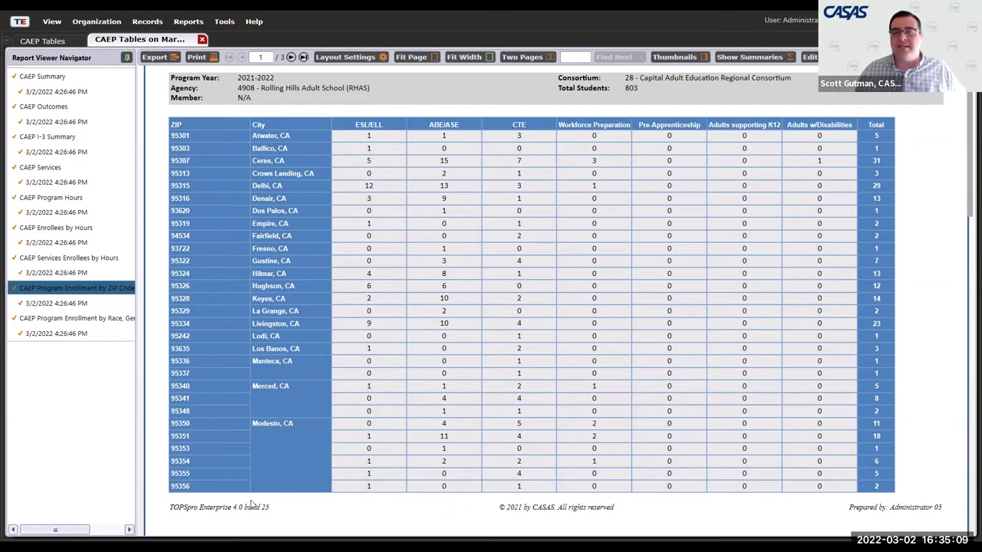
scroll(343, 430, up, 3)
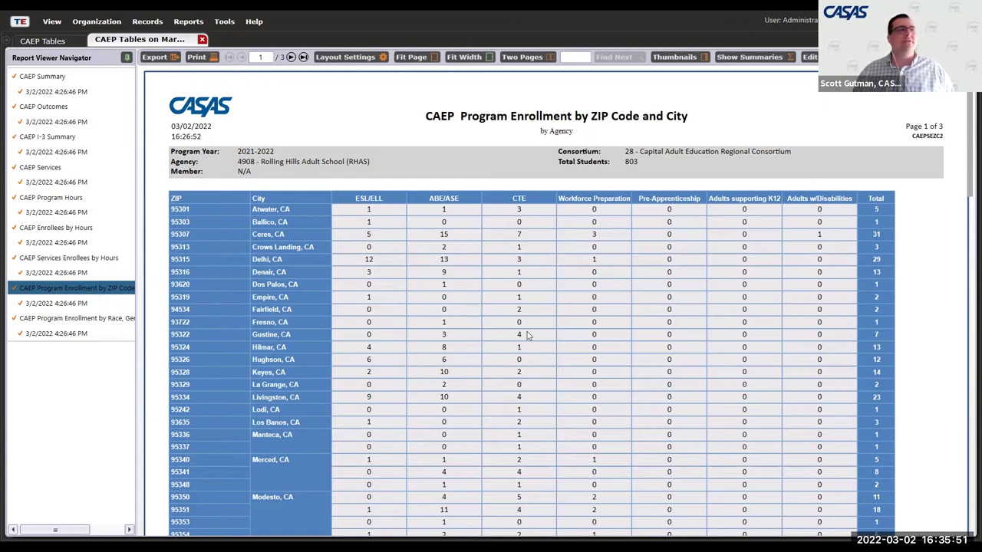
scroll(528, 333, down, 3)
scroll(368, 280, down, 3)
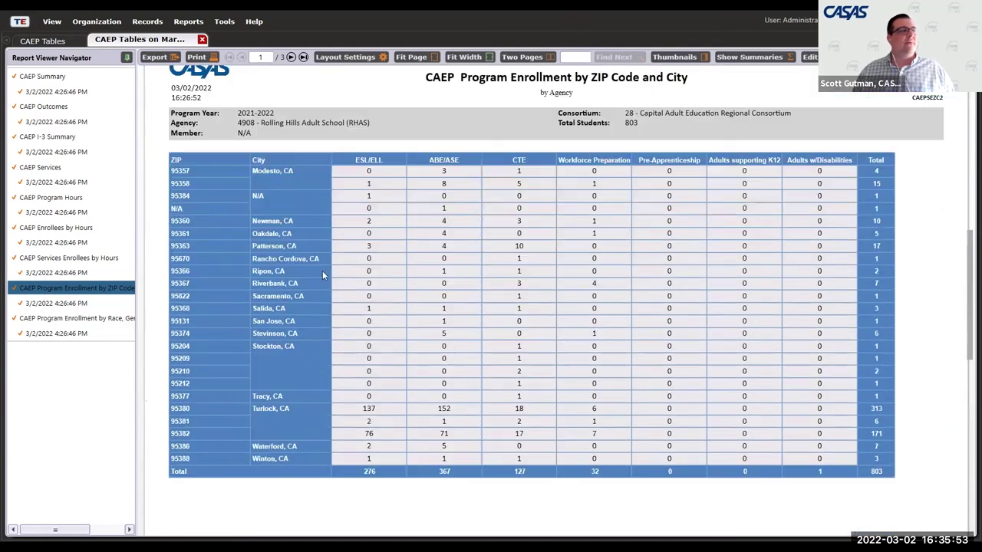
Examine the pages of the ZIP Code and City report, and open the CAEP Program Enrollment by Race, Gender and ZIP Code report
scroll(345, 443, down, 2)
scroll(345, 443, down, 3)
scroll(345, 437, up, 4)
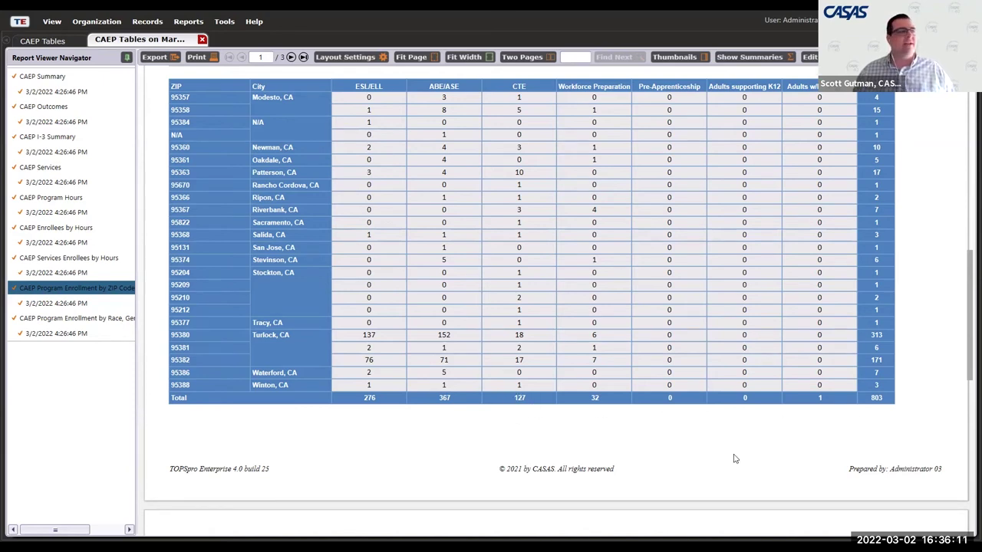
scroll(306, 438, up, 3)
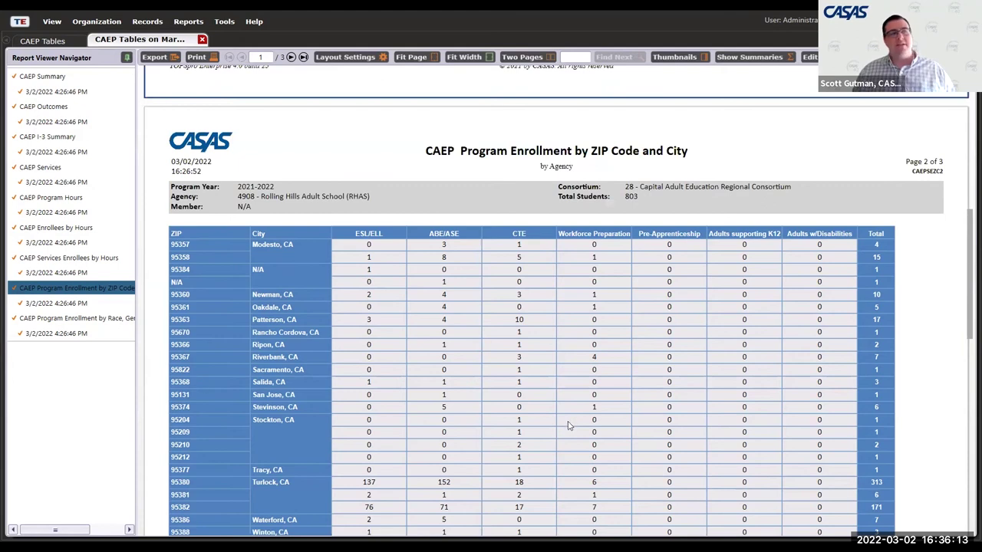
scroll(579, 435, up, 3)
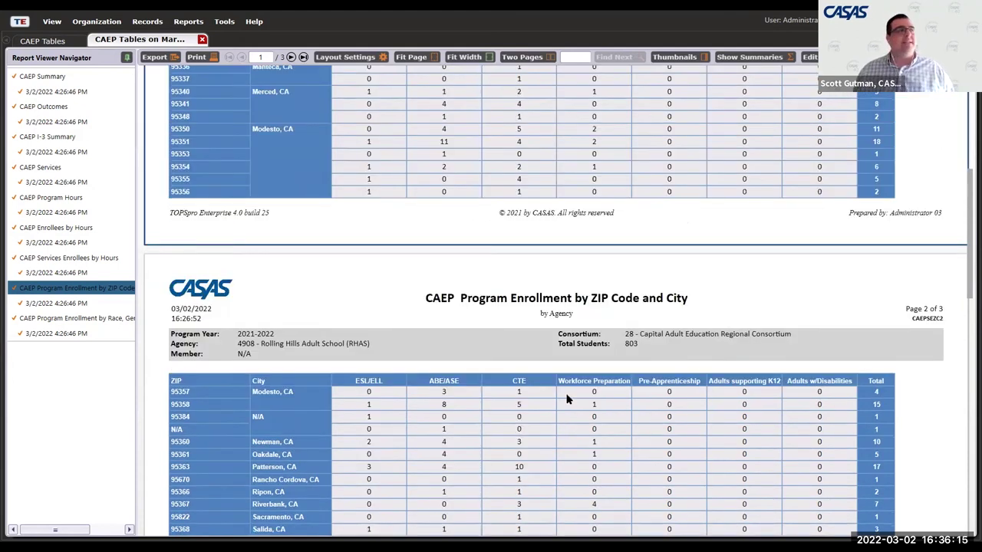
scroll(567, 399, up, 3)
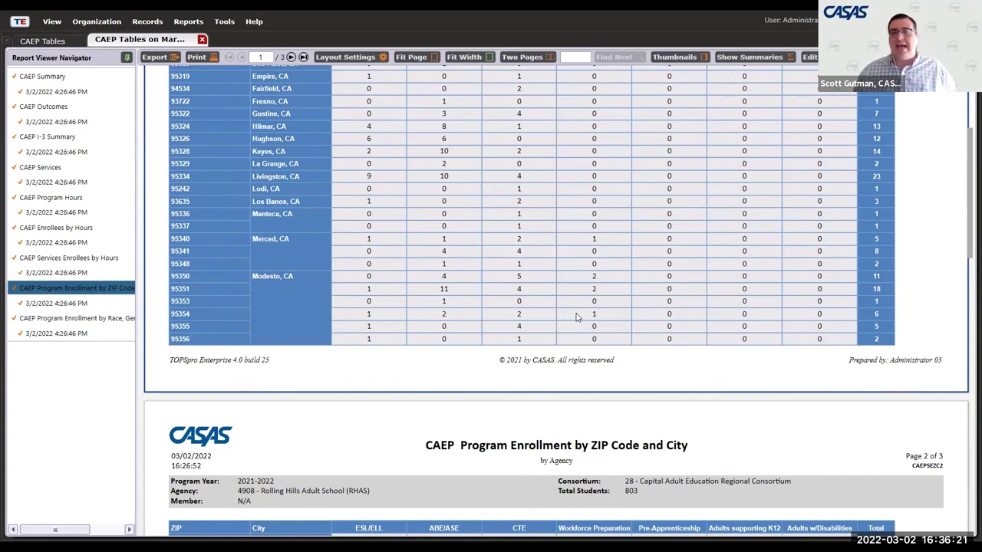
scroll(486, 259, up, 3)
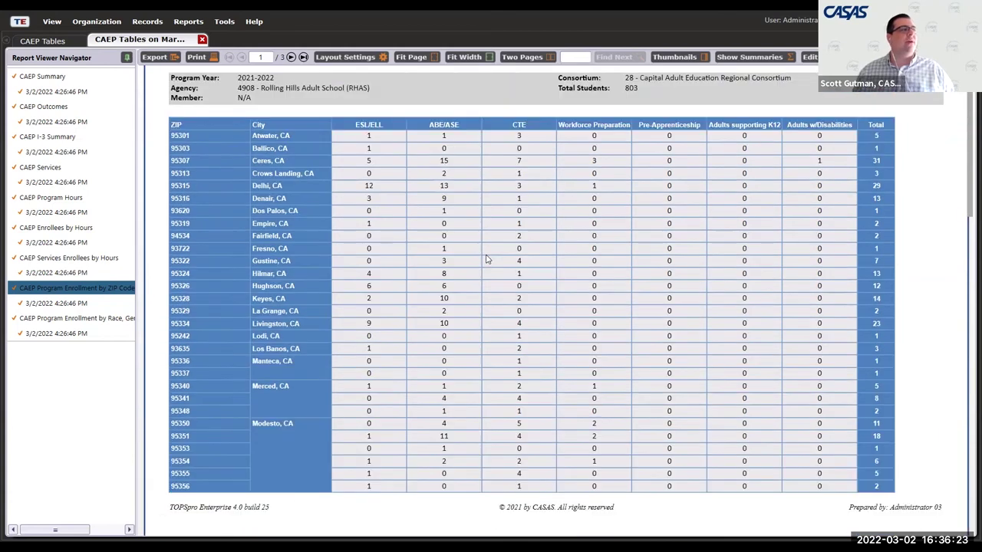
scroll(485, 259, up, 2)
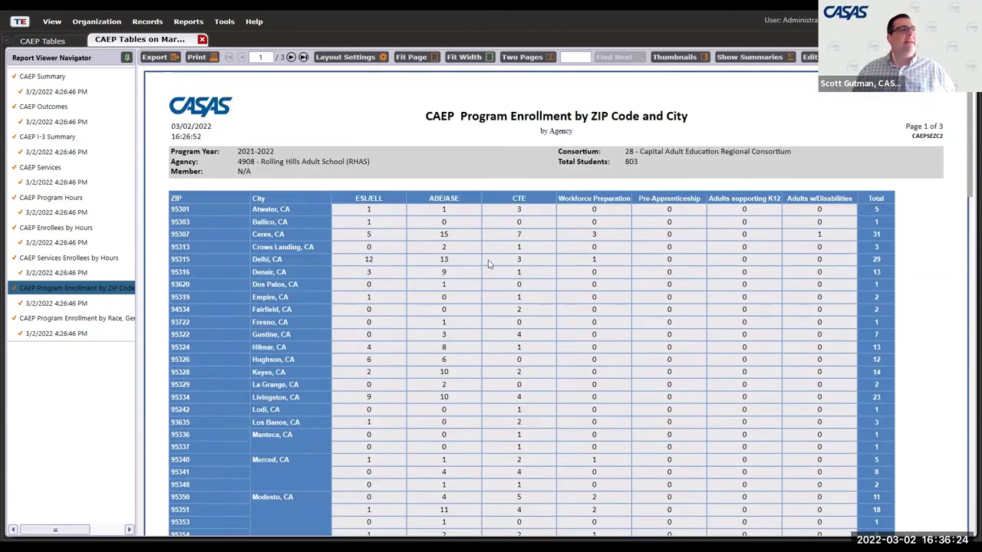
click(29, 320)
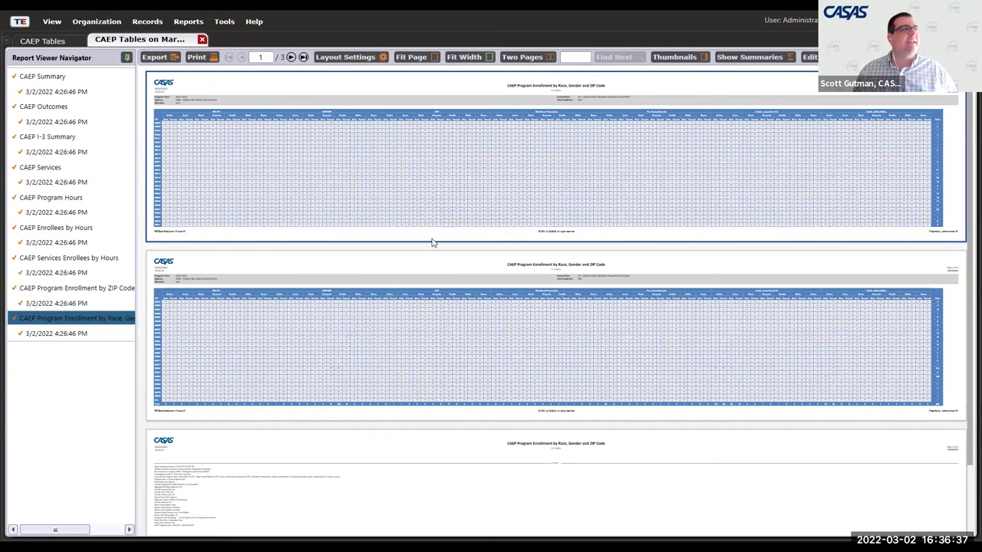
click(155, 57)
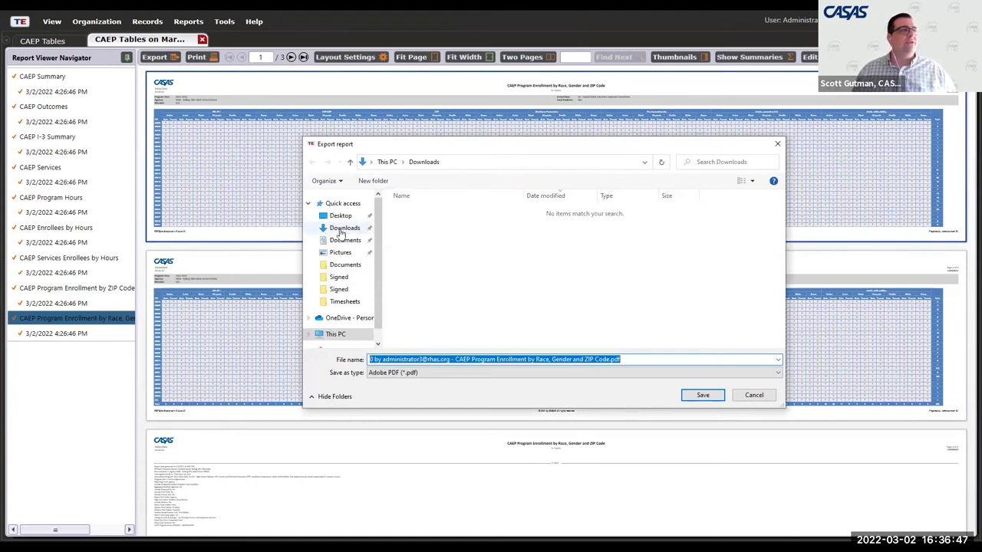
click(458, 373)
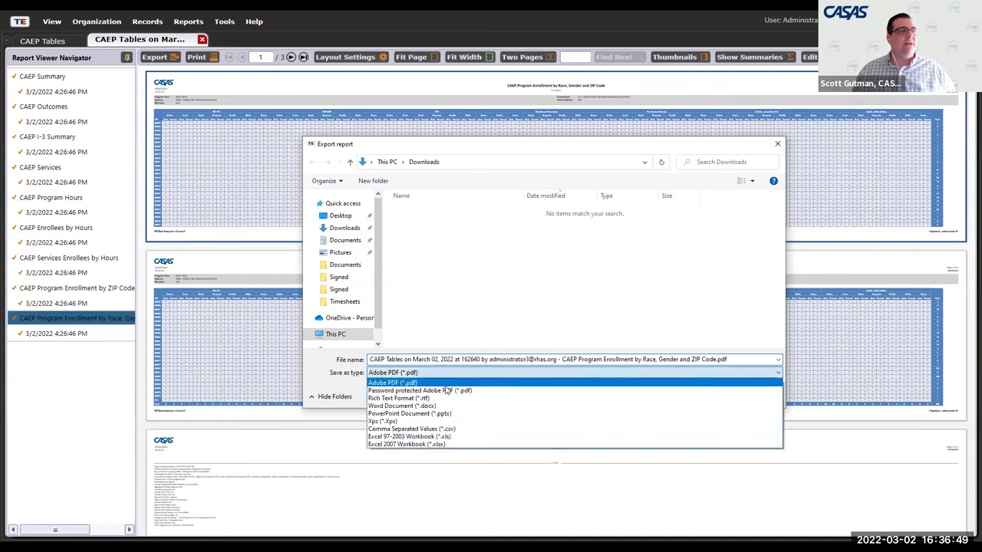
click(405, 444)
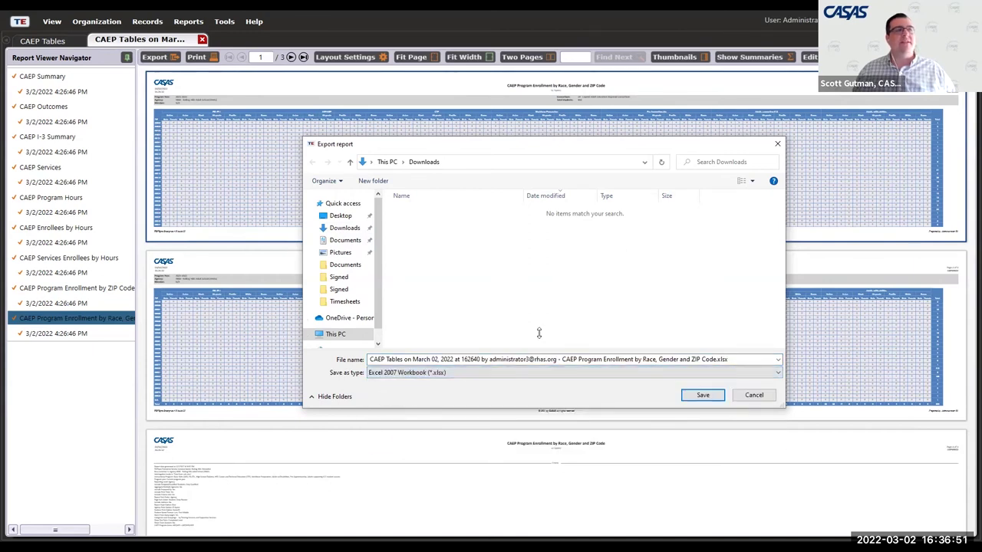
click(777, 148)
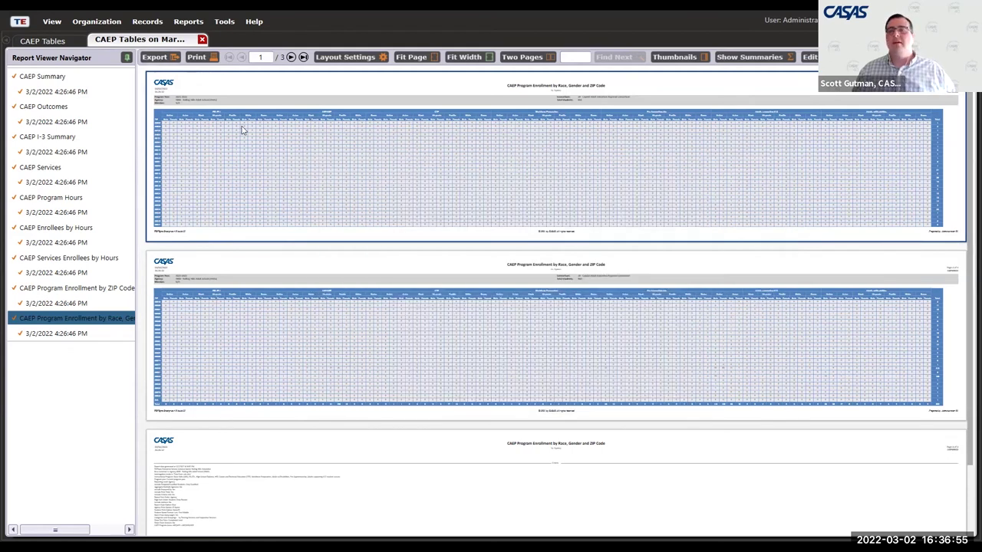
Export the Race, Gender and ZIP Code report to Downloads as an Excel 2007 Workbook named Zip Code Report.xlsx and open the exported file
click(157, 57)
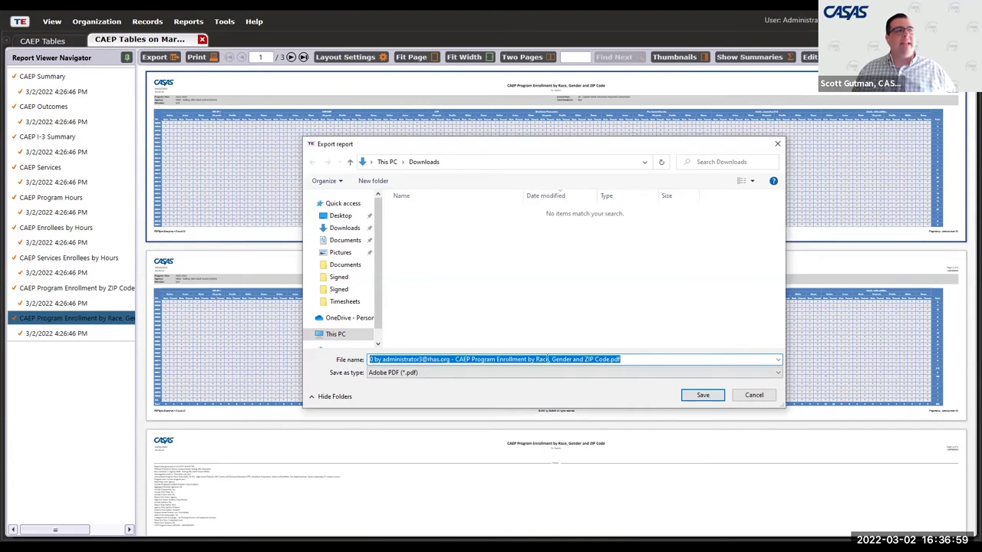
text(Zi)
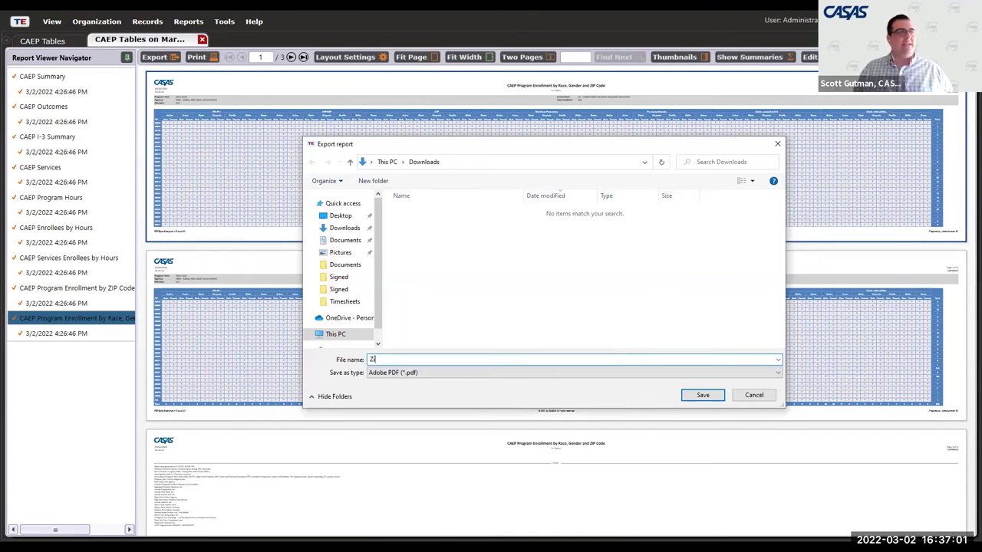
text(p Code Report)
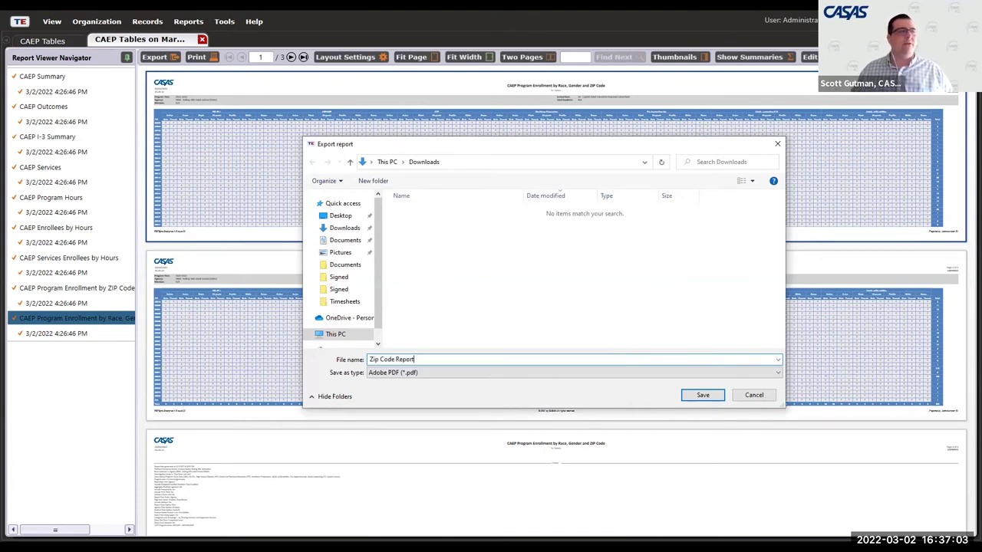
click(525, 373)
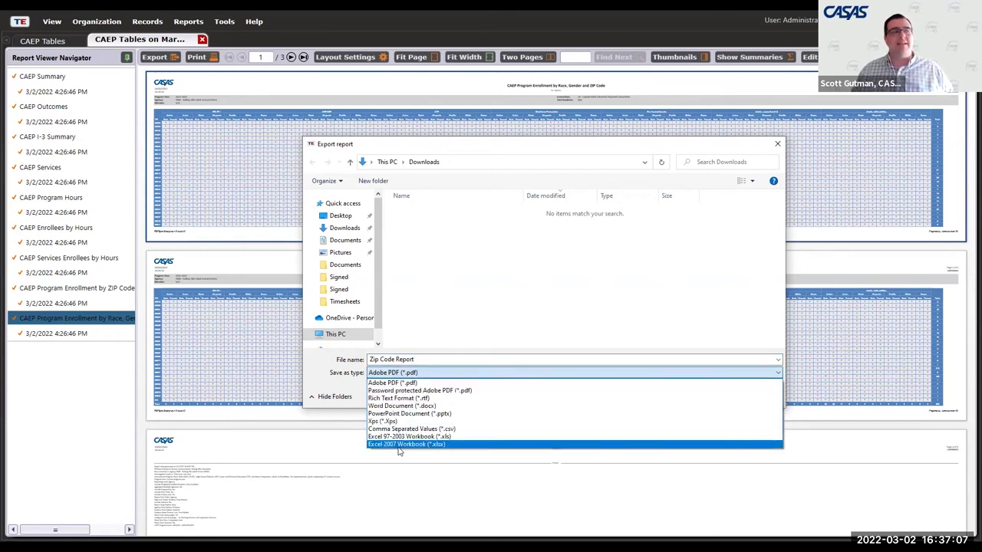
key(Return)
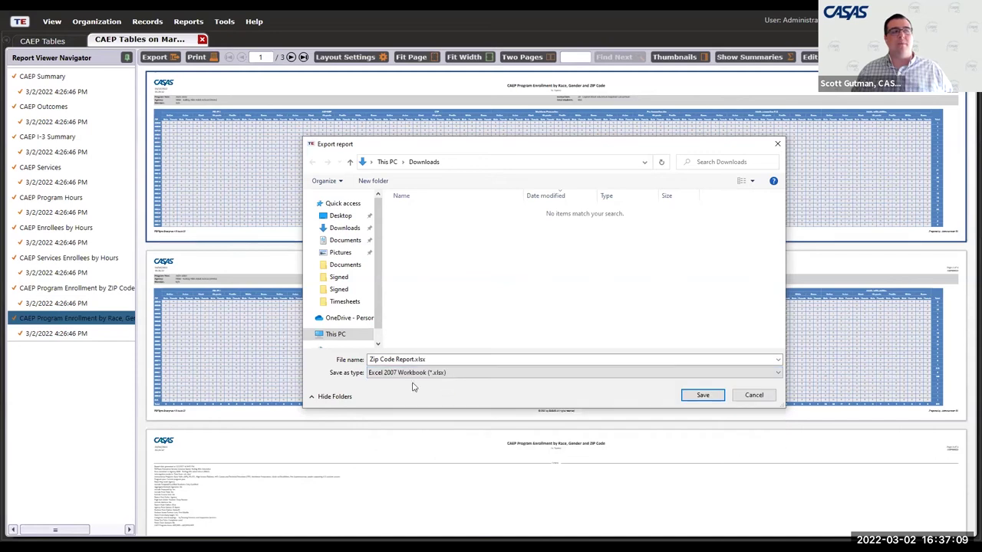
click(701, 396)
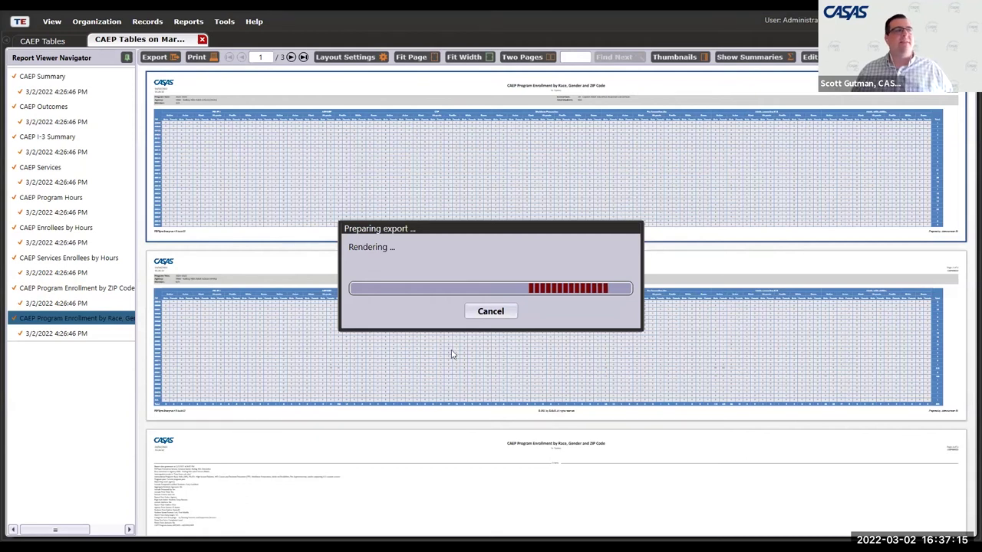
key(Return)
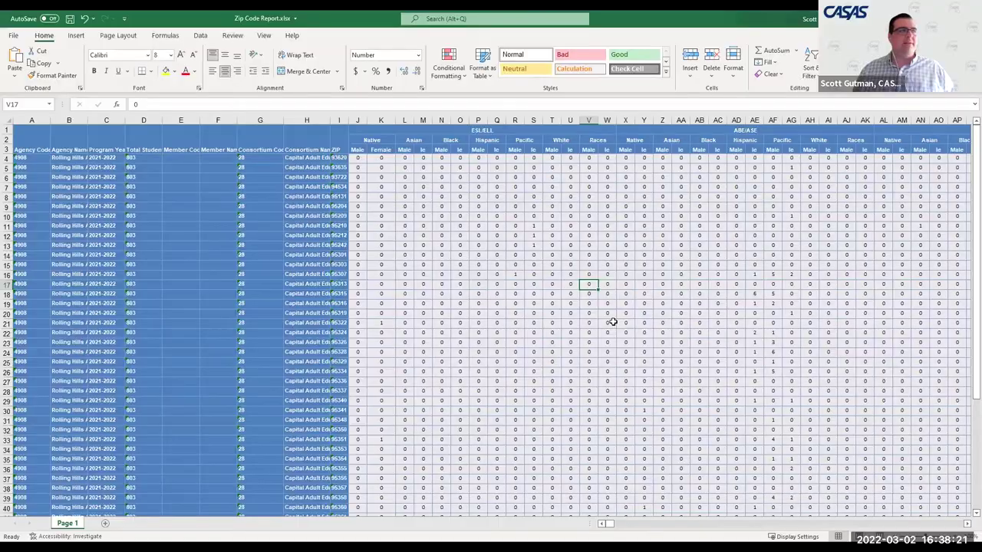
Examine the exported workbook's enrollment by race and gender per program, using the ZIP 95322 row and its ESL/ELL Native female cell
click(512, 198)
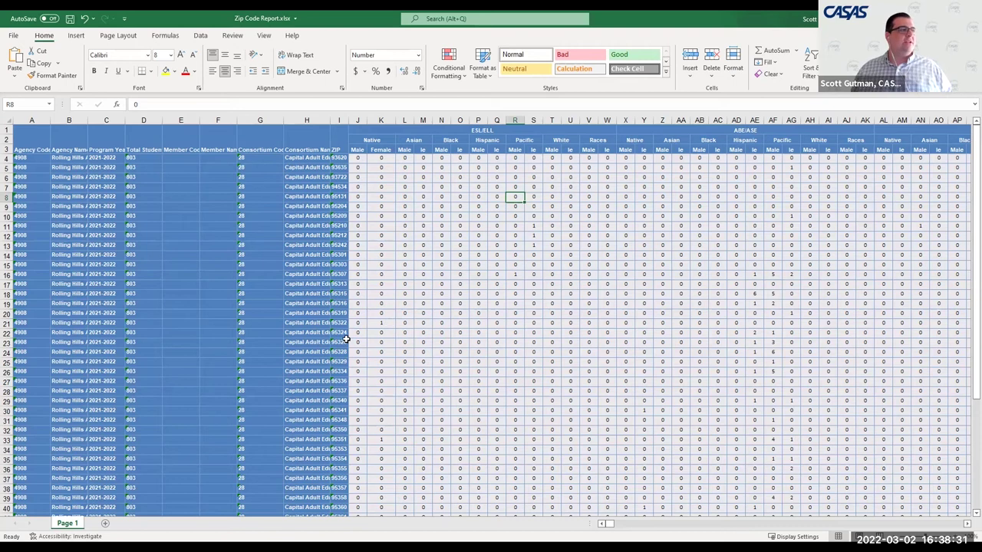
click(6, 324)
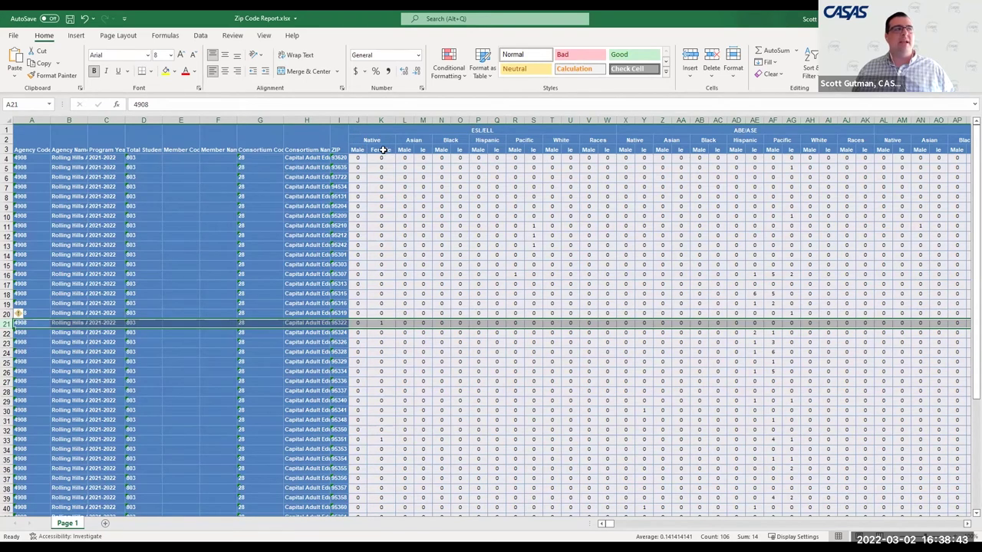
click(380, 323)
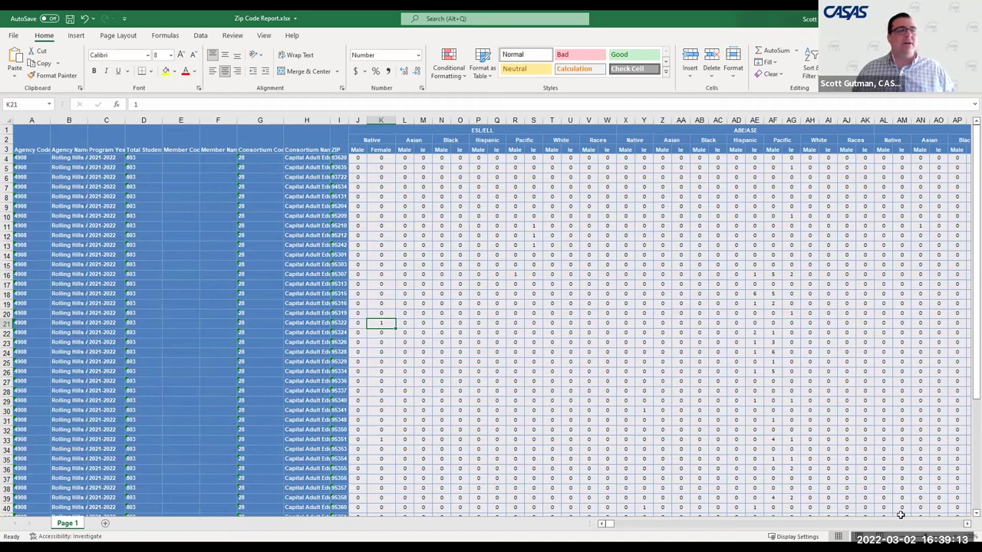
click(968, 526)
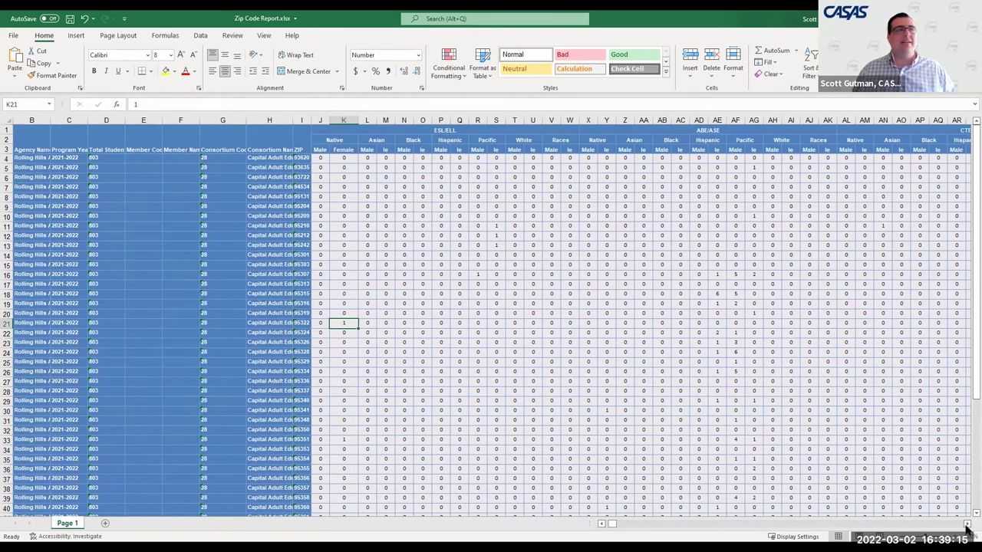
click(968, 526)
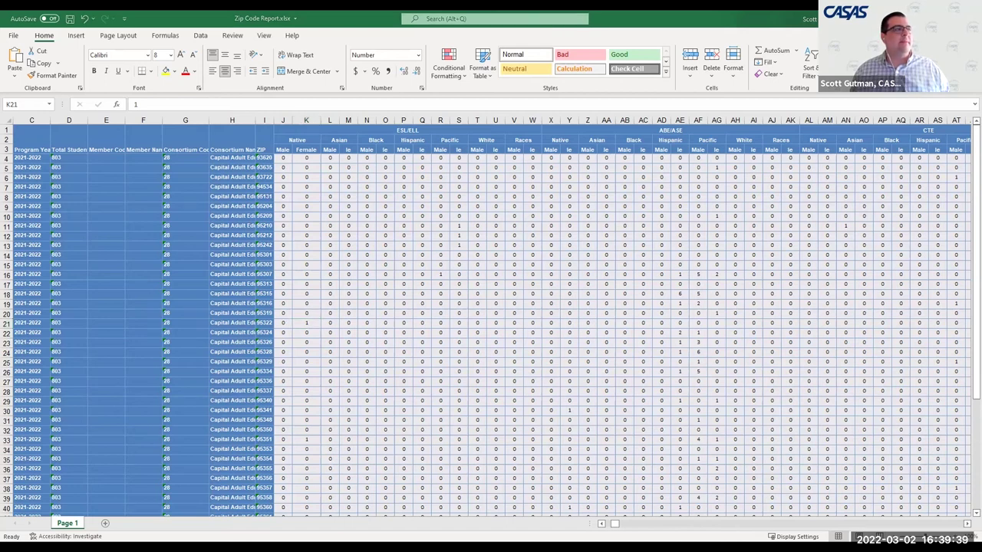
Switch back to TOPSpro Enterprise and set the program year in the CAEP Tables setup to 7/1/2019 - 6/30/2020
key(alt+Tab)
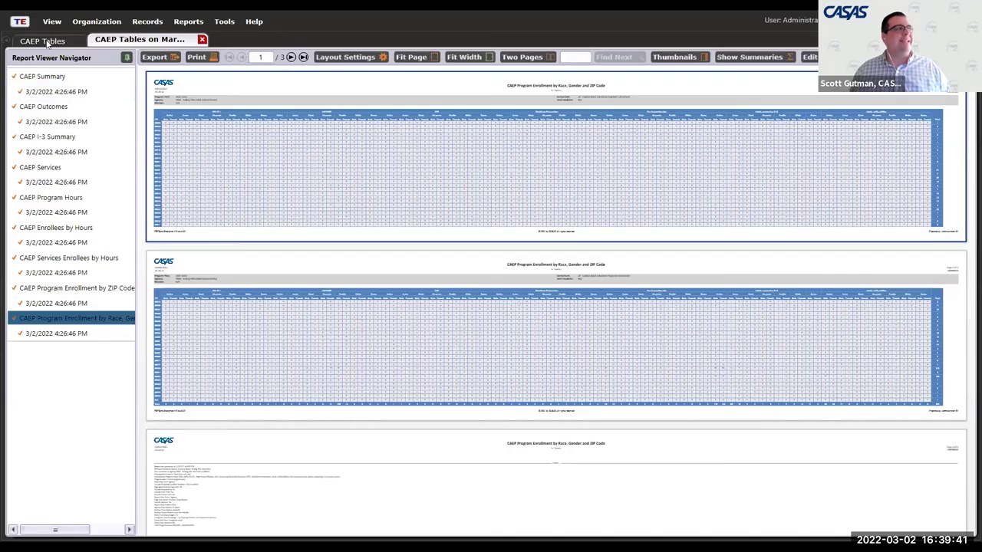
click(46, 39)
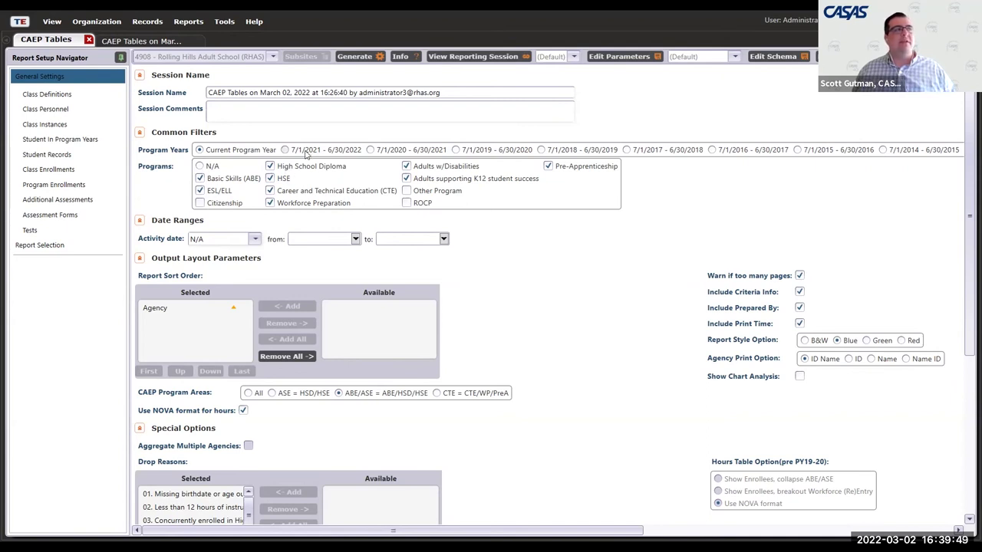
click(547, 150)
click(390, 151)
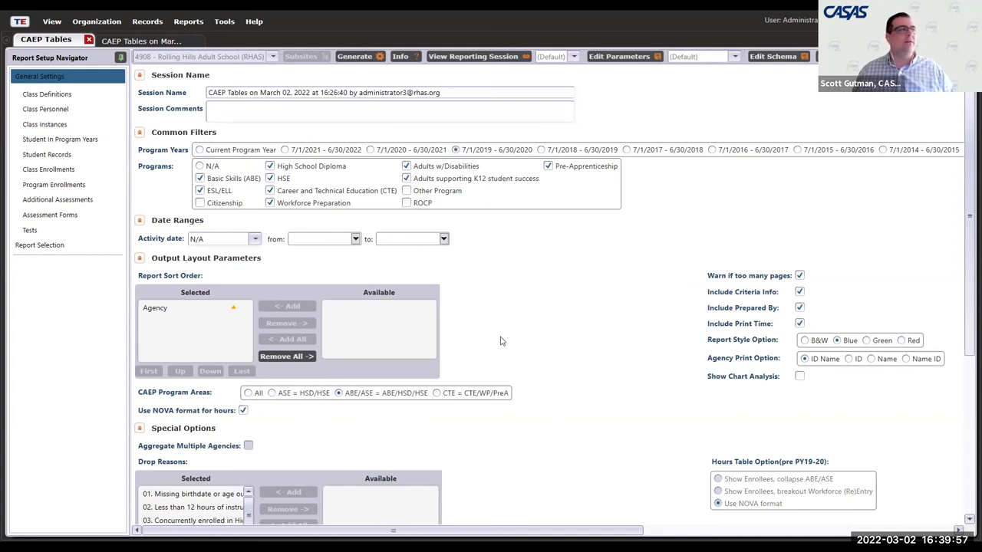
Review the remaining General Settings down to the monitor drill down options, and go over the program year choices, ending on 7/1/2019 - 6/30/2020
scroll(571, 341, down, 3)
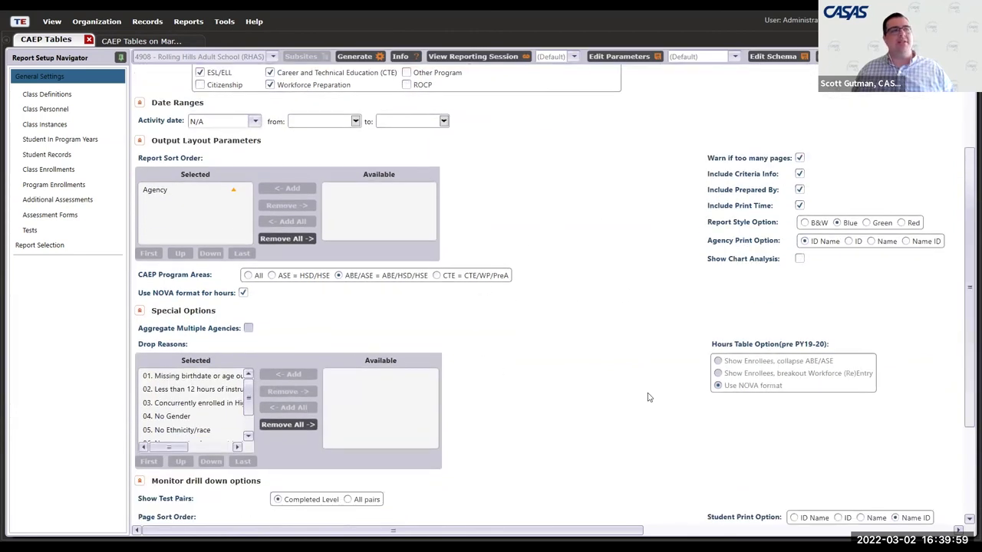
scroll(499, 291, down, 4)
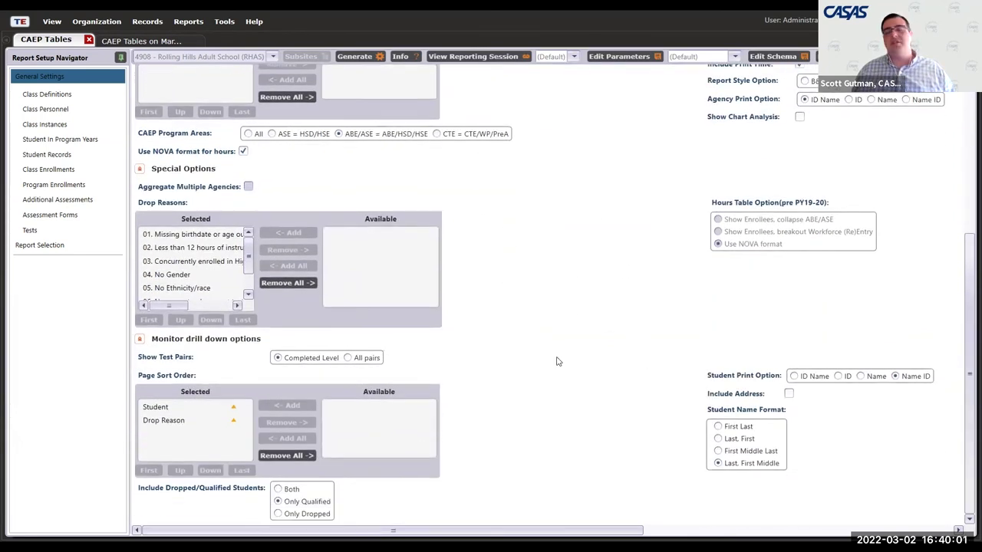
scroll(559, 356, up, 3)
scroll(557, 352, up, 4)
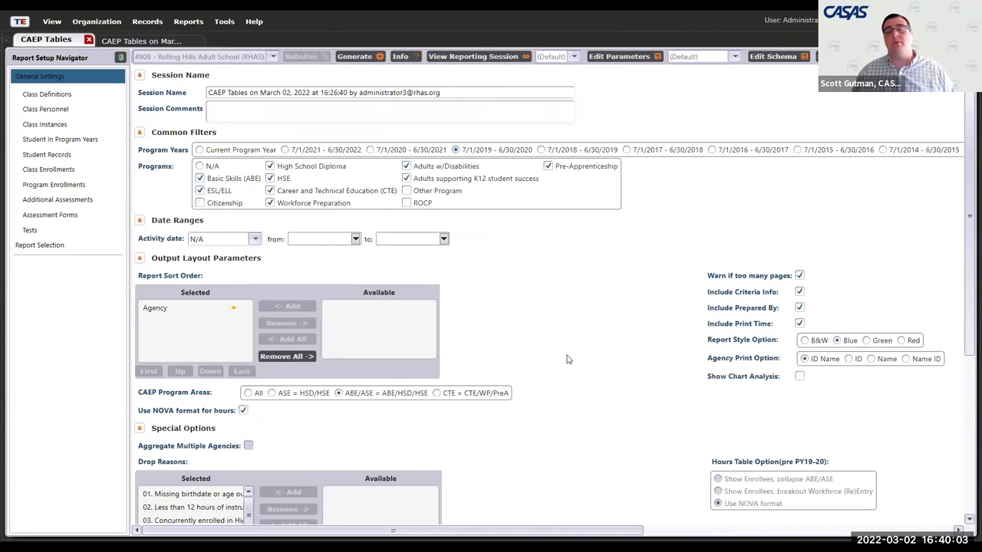
click(330, 151)
click(473, 152)
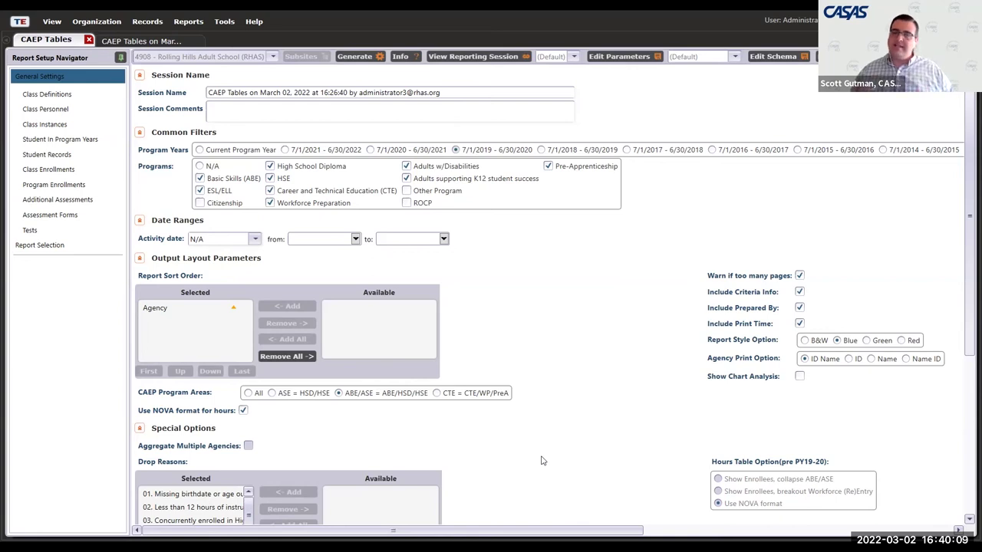